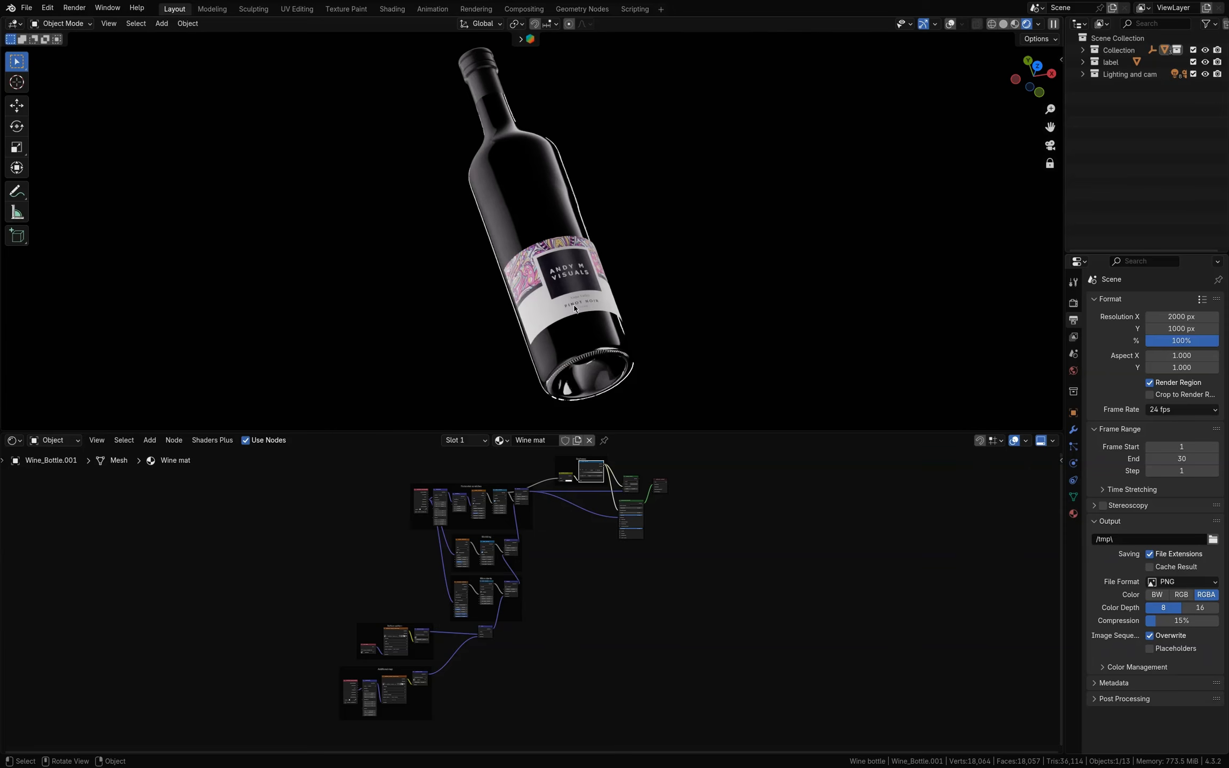
Step: Examine the finished wine bottle material's node tree and the fine scratches on the glass below the label
scroll(551, 492, up, 4)
middle_drag(551, 492, 612, 688)
scroll(535, 604, up, 8)
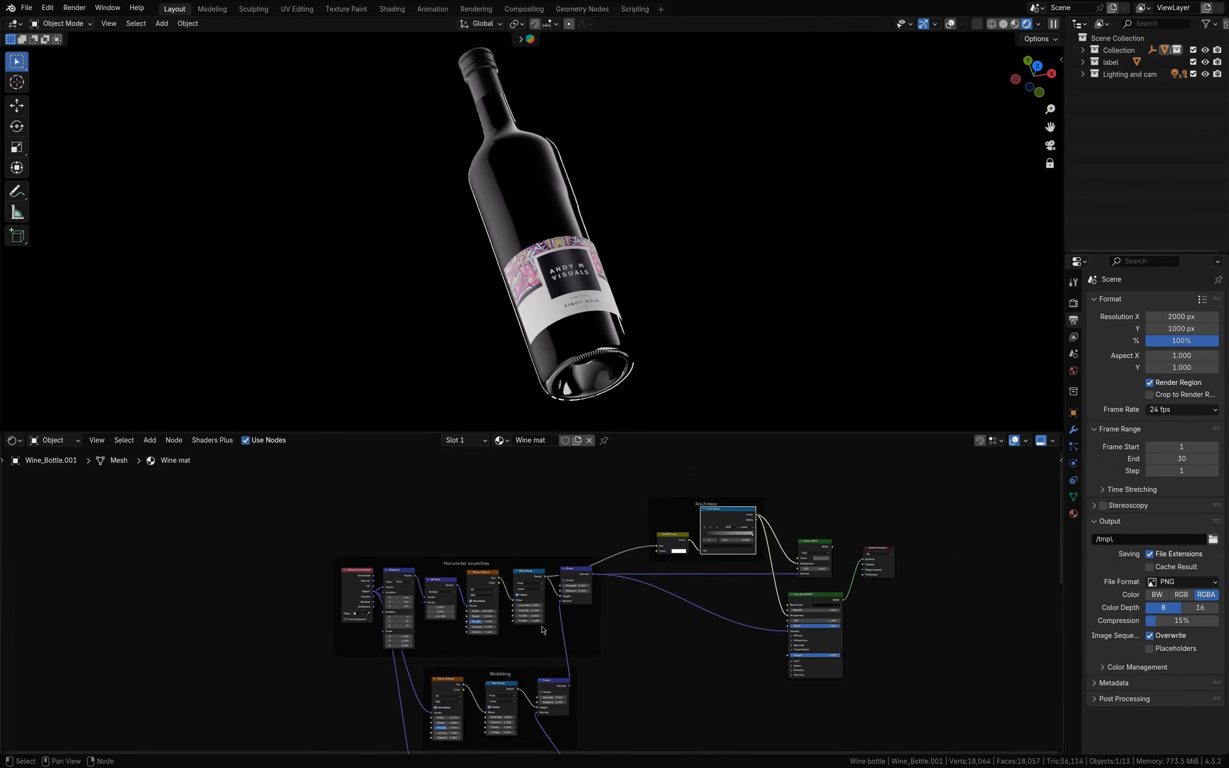
middle_drag(535, 604, 732, 577)
scroll(732, 578, down, 5)
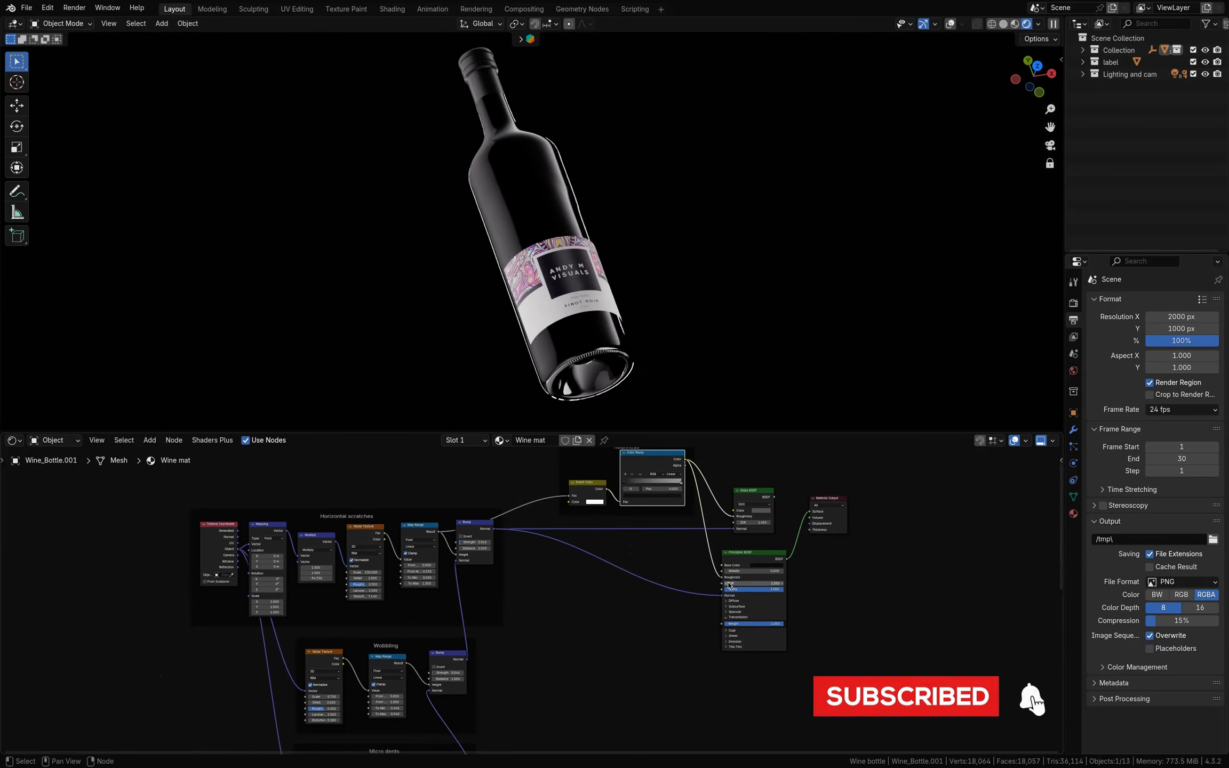
ctrl+middle_drag(580, 352, 565, 160)
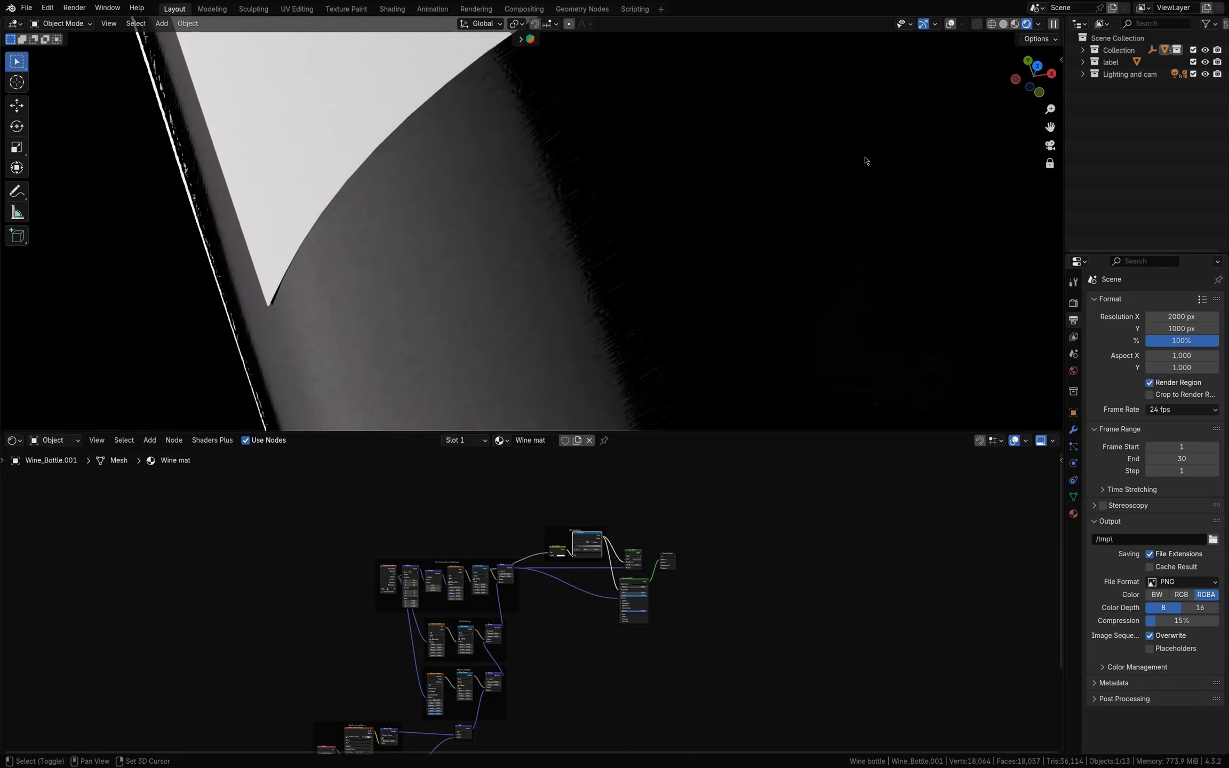
shift+middle_drag(865, 157, 416, 333)
shift+middle_drag(874, 157, 423, 197)
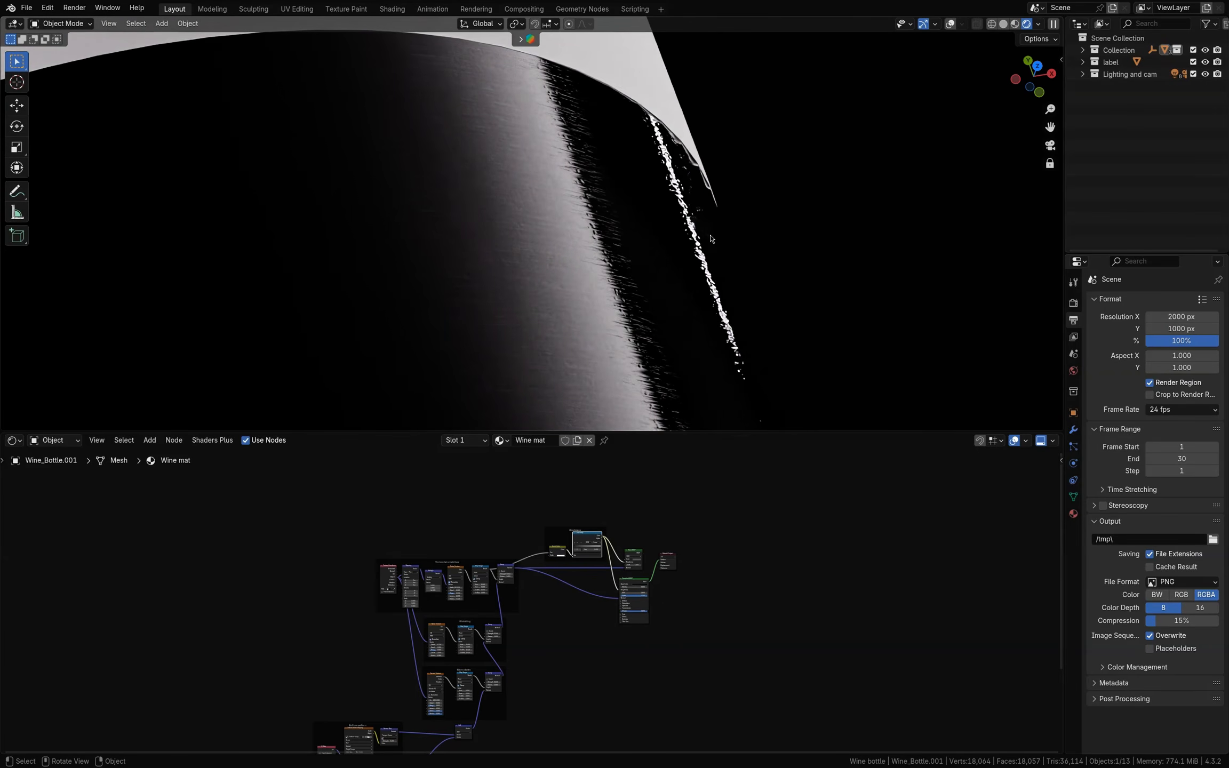
shift+middle_drag(662, 352, 617, 183)
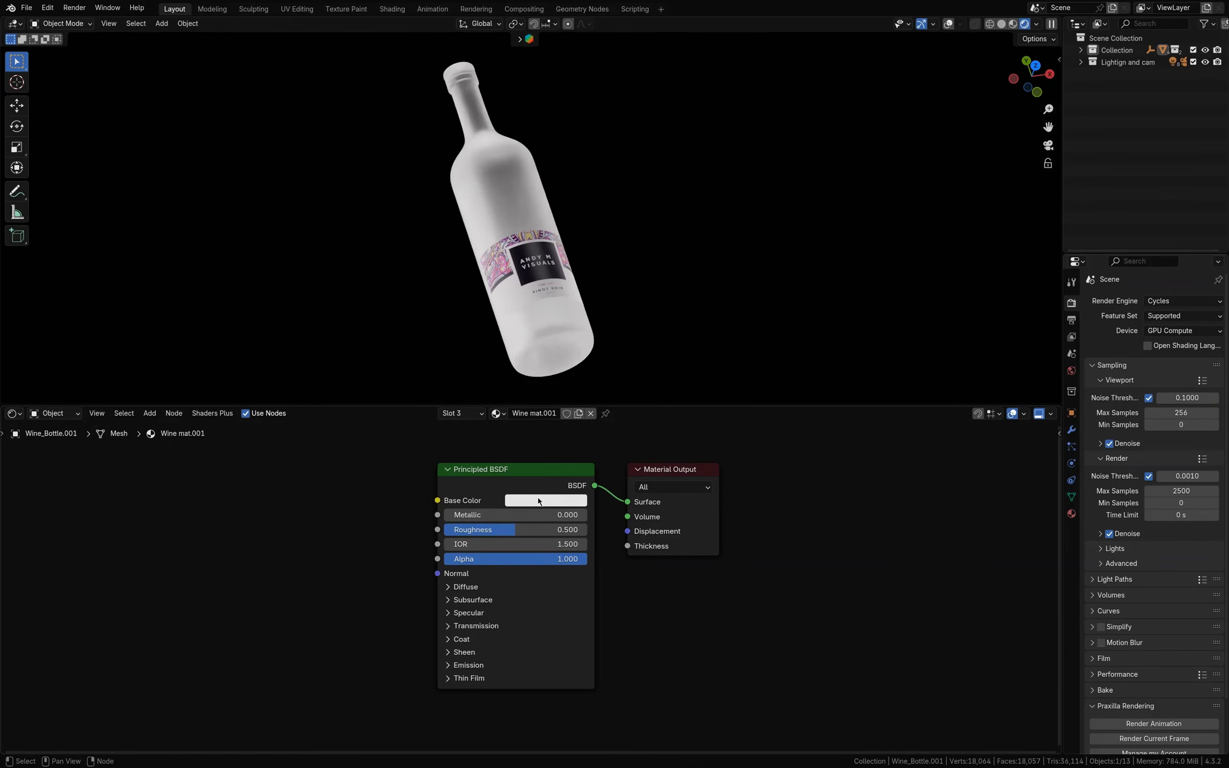
Step: Turn the Principled BSDF into dark glass with roughness about 0.056, a black base color and transmission weight 1.000
drag(533, 530, 453, 530)
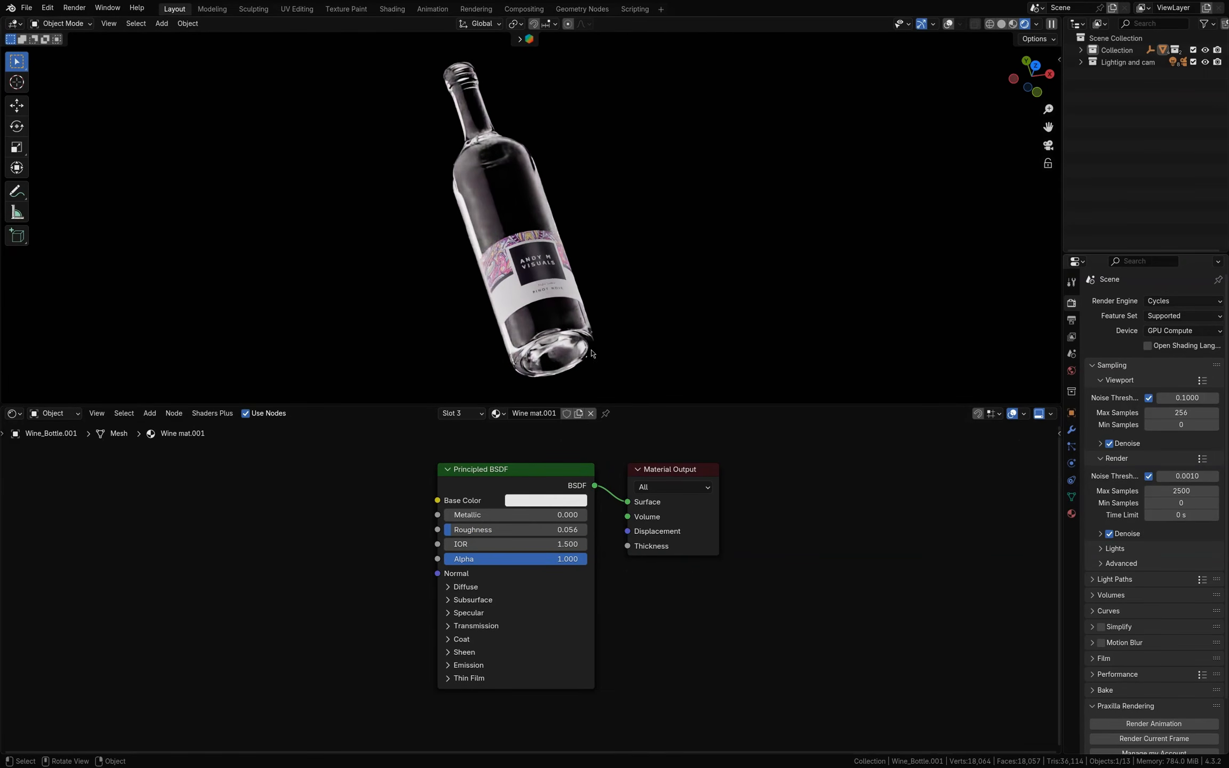
click(537, 500)
drag(620, 369, 623, 397)
click(448, 627)
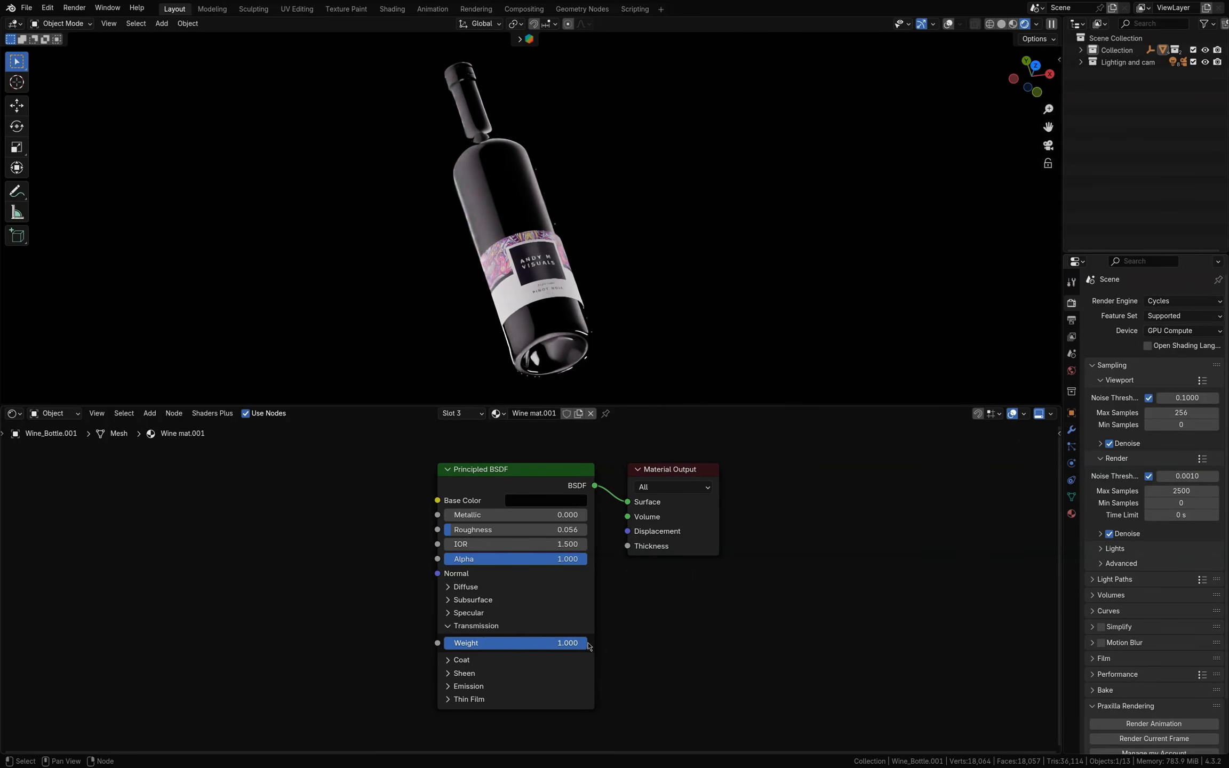
click(450, 628)
Step: Add a Noise Texture node ahead of the Principled BSDF with scale 100 and distortion 7
ctrl+middle_drag(542, 268, 548, 176)
shift+middle_drag(560, 347, 560, 162)
scroll(560, 162, up, 1)
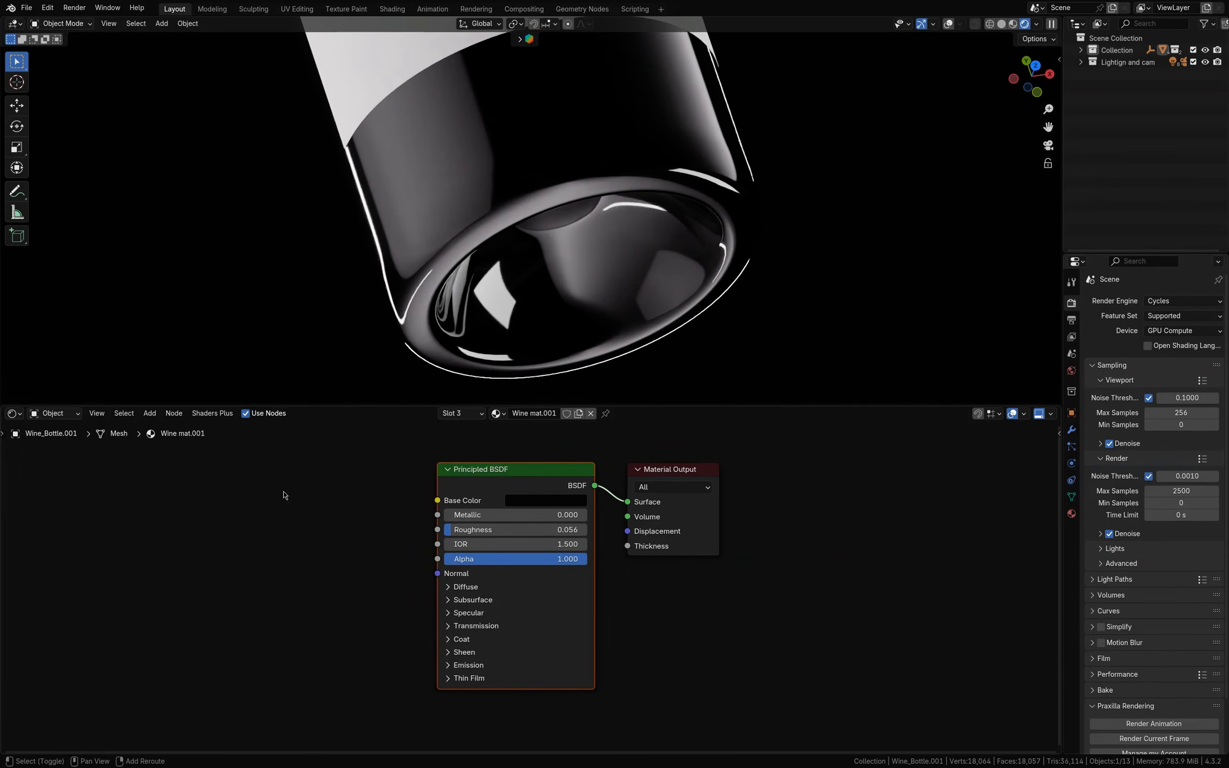
middle_drag(284, 495, 530, 511)
key(shift+a)
text(noise)
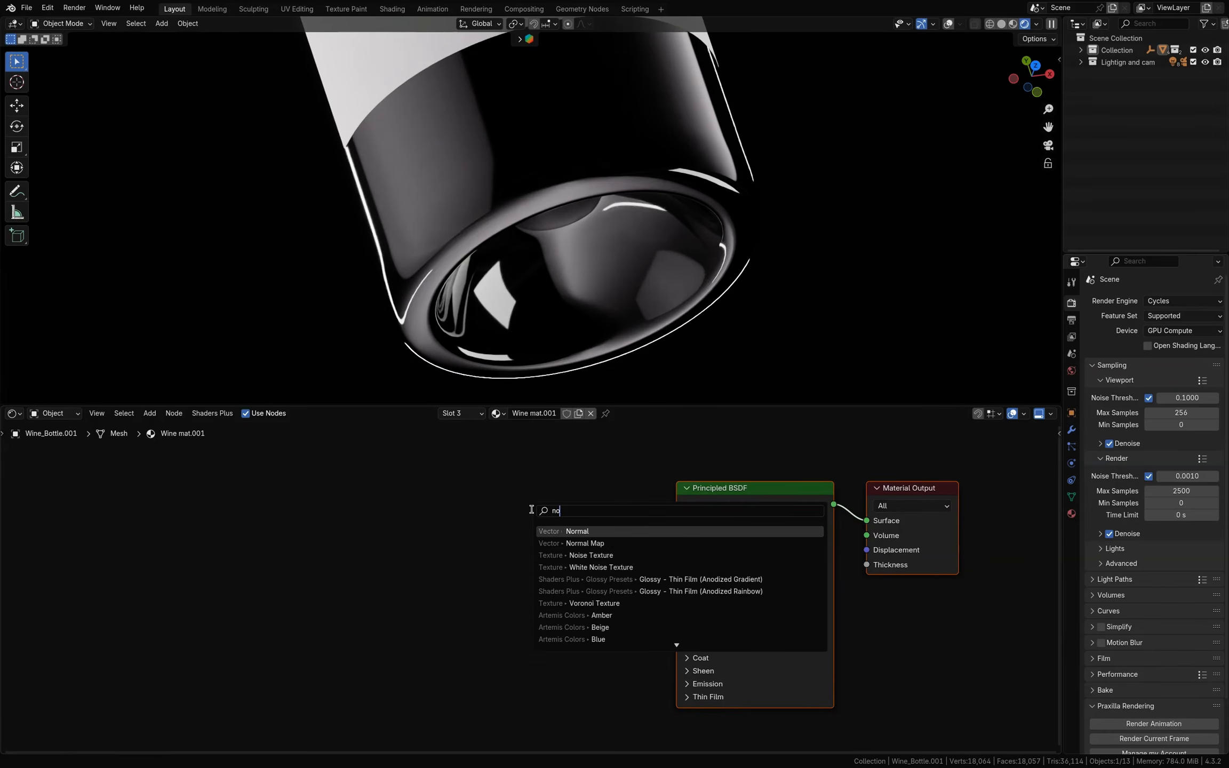
key(Return)
click(403, 587)
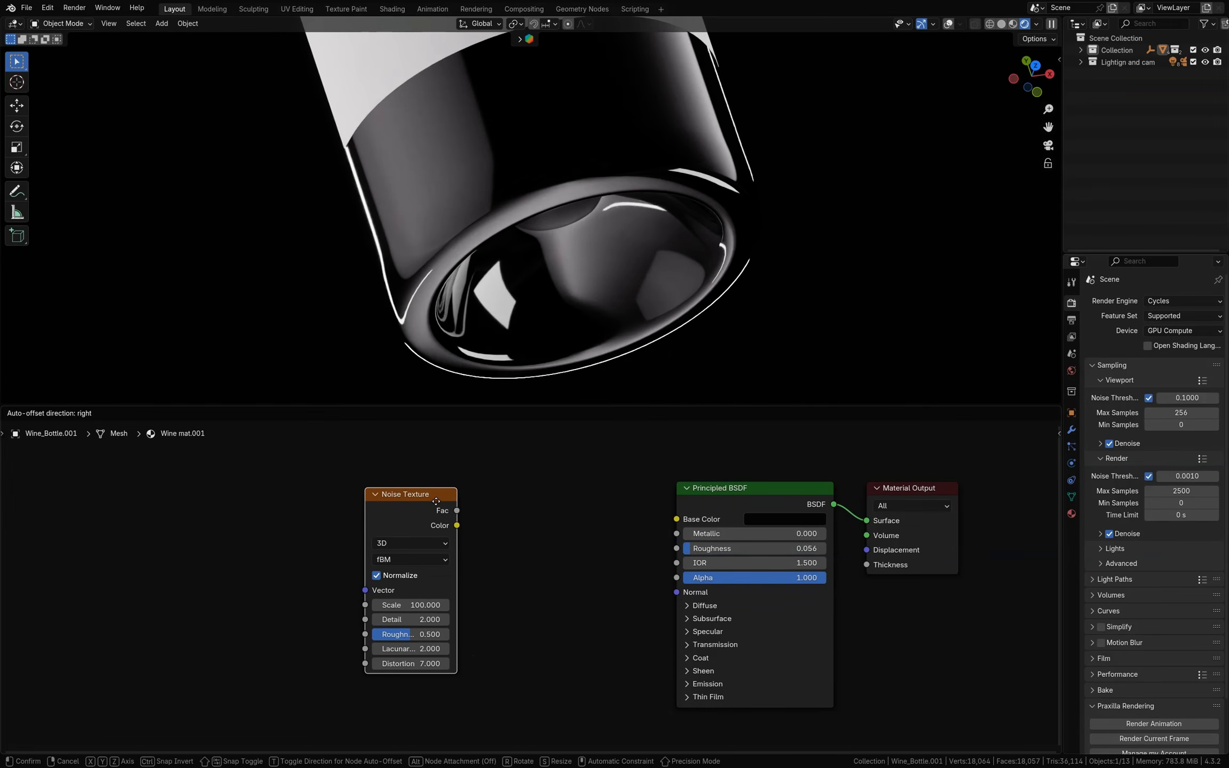
Step: Add a Bump node with strength 0.05, feeding the noise Fac into its Height and its output into the Principled BSDF's Normal
key(shift+a)
text(bum)
key(Return)
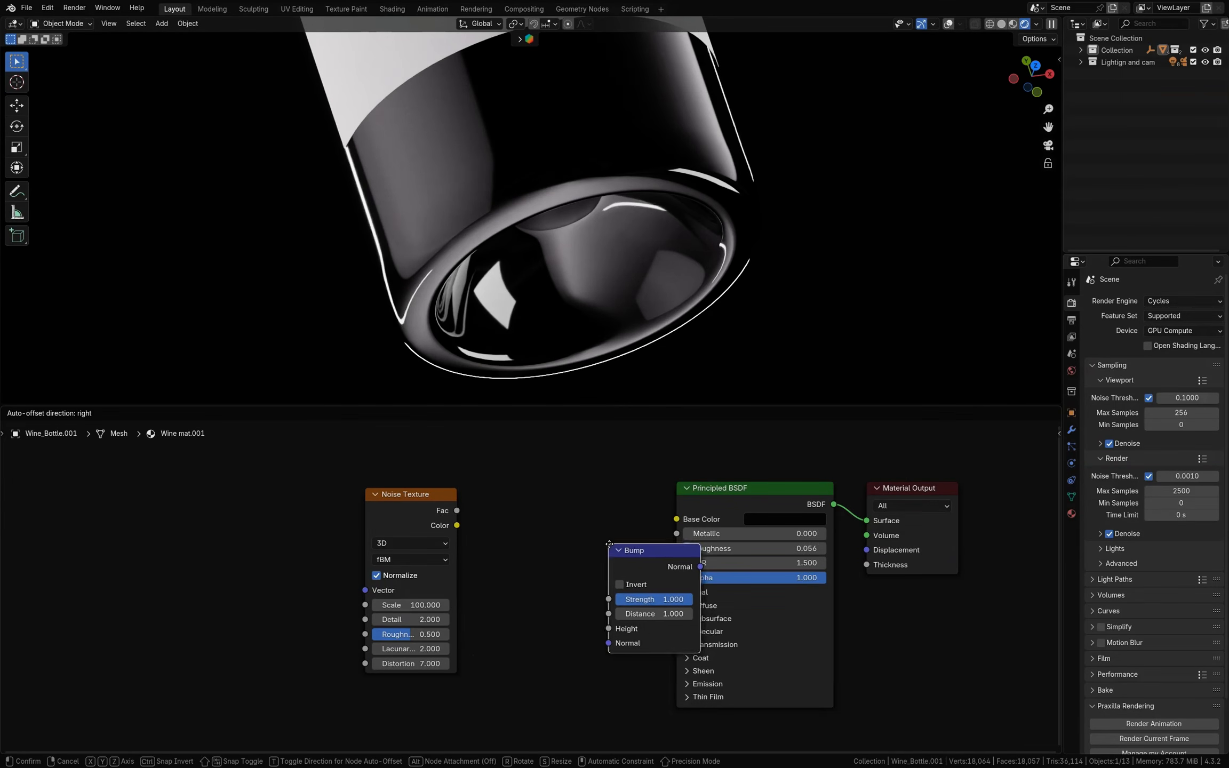
click(516, 513)
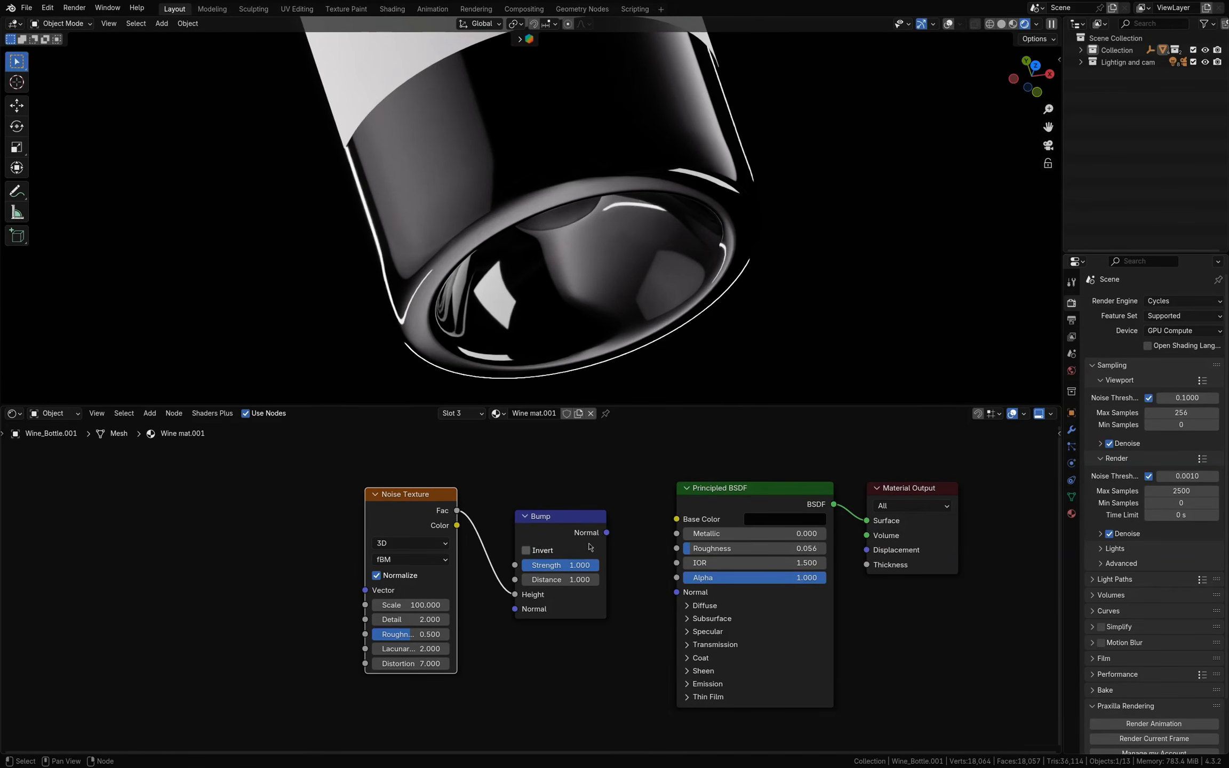
drag(607, 532, 638, 570)
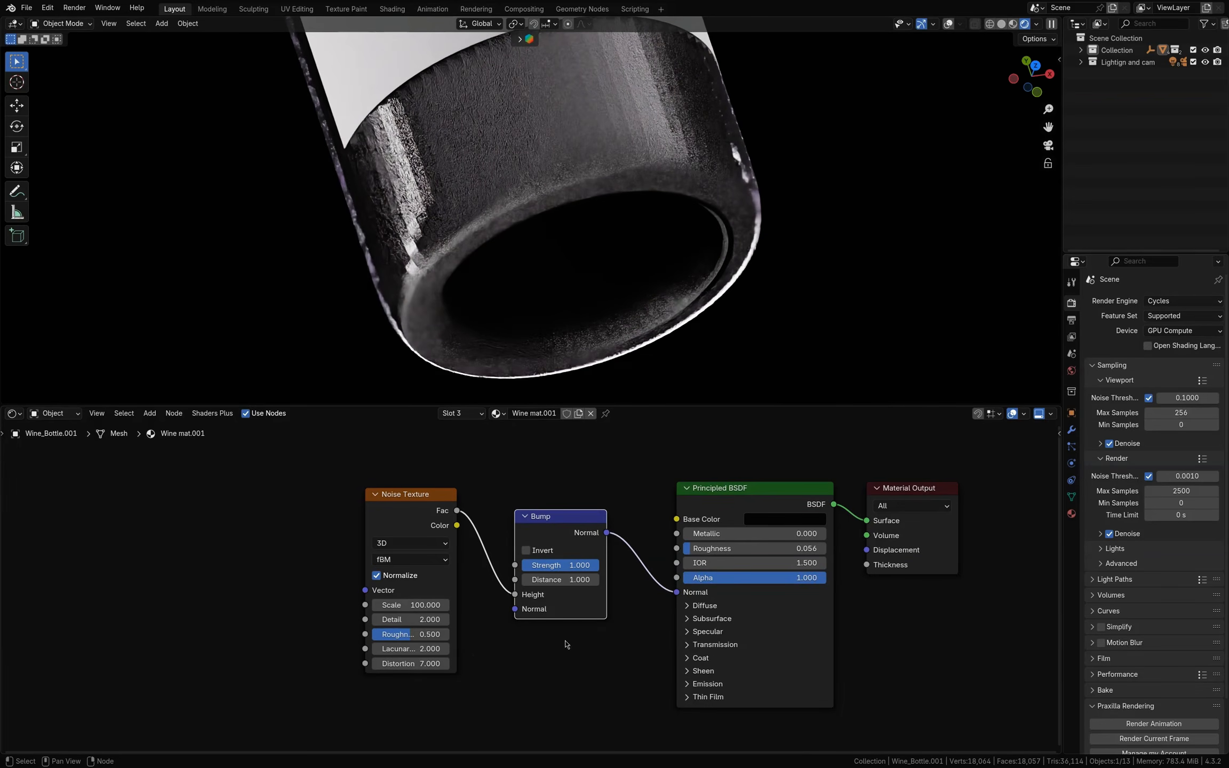
click(538, 565)
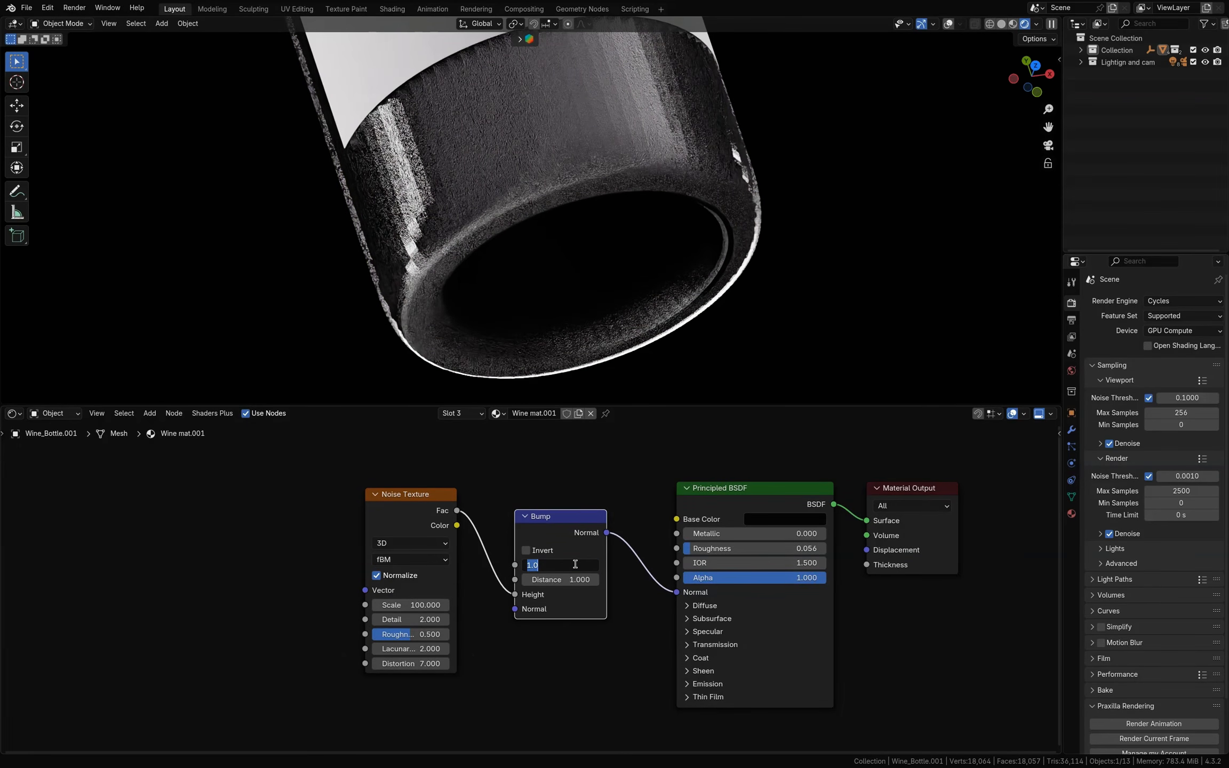
text(0.05)
key(Return)
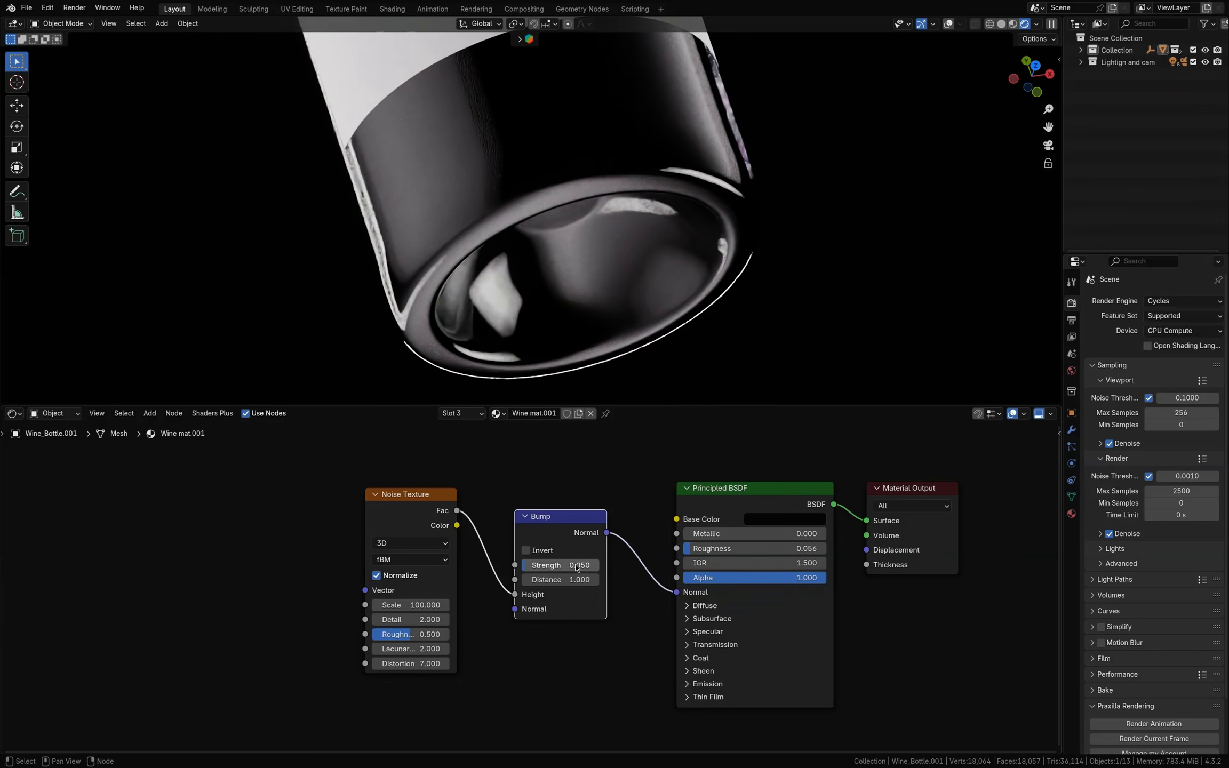
Step: Add Texture Coordinate and Mapping nodes to the Noise Texture, use Object coordinates, and space them away from it
click(425, 509)
key(ctrl+t)
middle_drag(227, 579, 382, 570)
drag(376, 572, 402, 560)
drag(302, 475, 440, 540)
drag(440, 519, 240, 494)
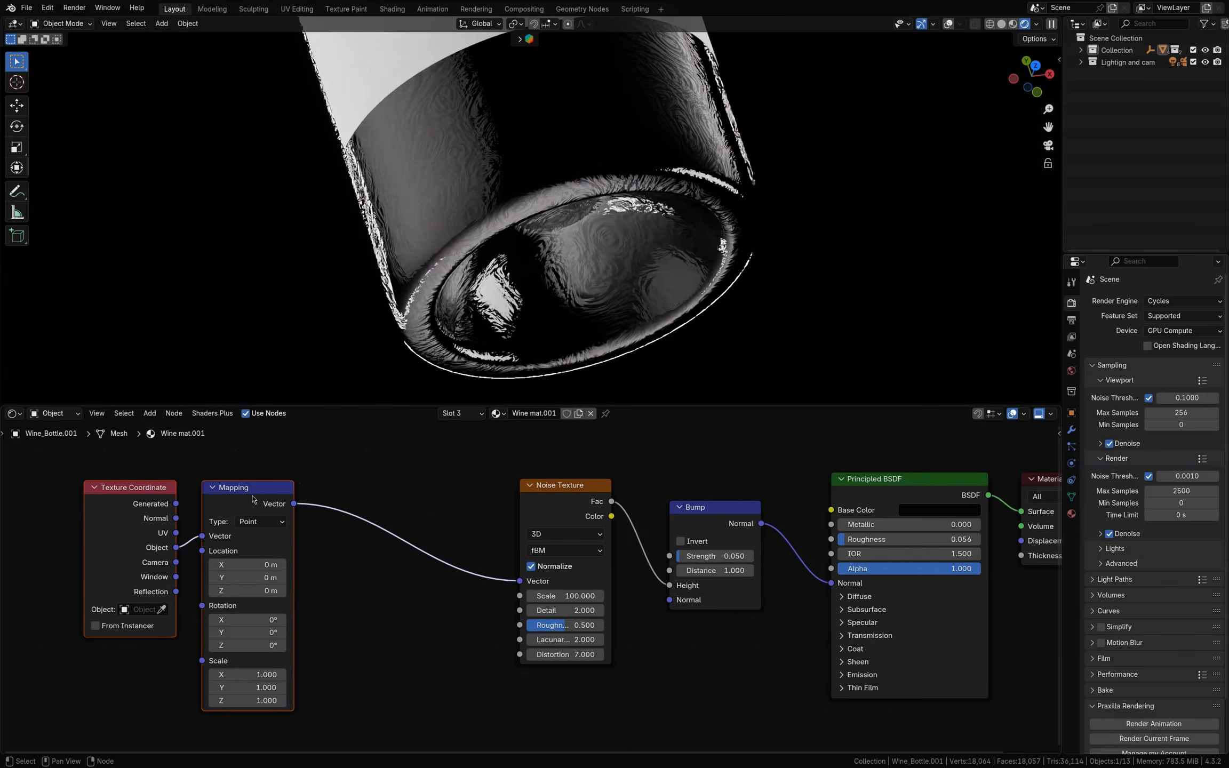
Step: Insert a Vector Math node between the Mapping and Noise Texture nodes
middle_drag(452, 530, 548, 519)
scroll(511, 535, up, 1)
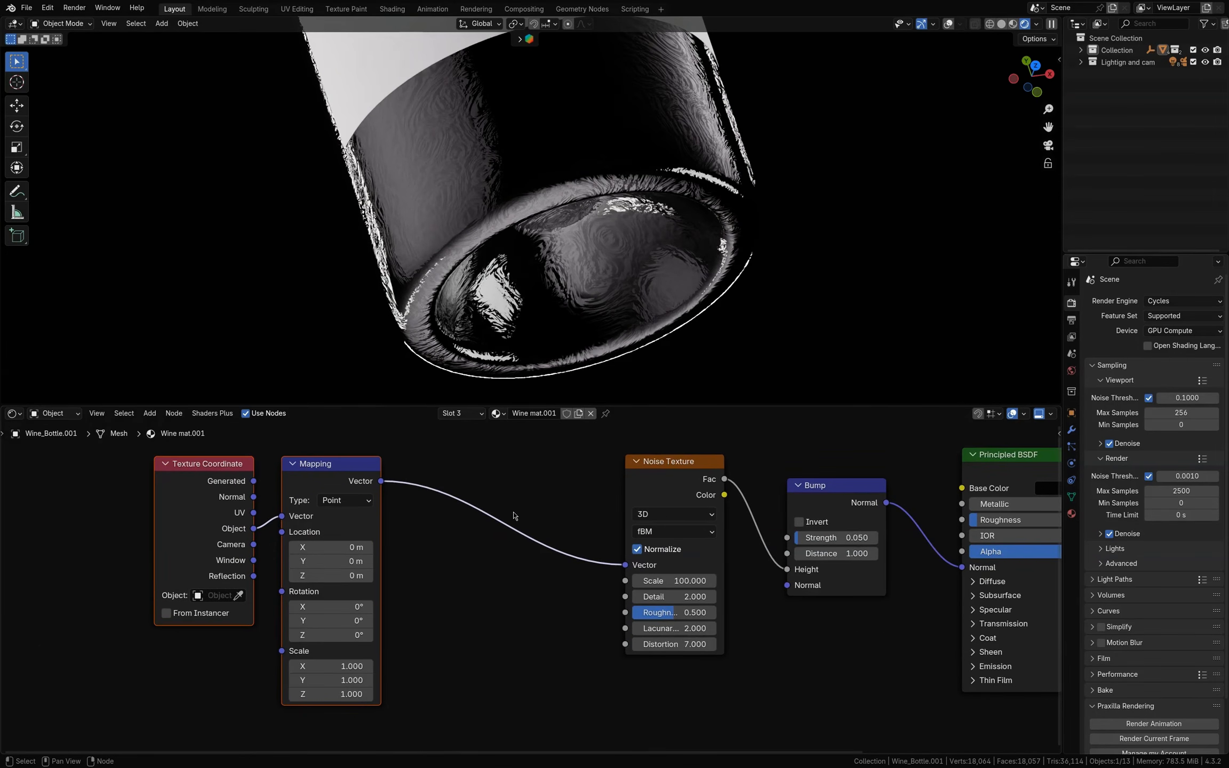
key(shift+a)
text(add)
key(Return)
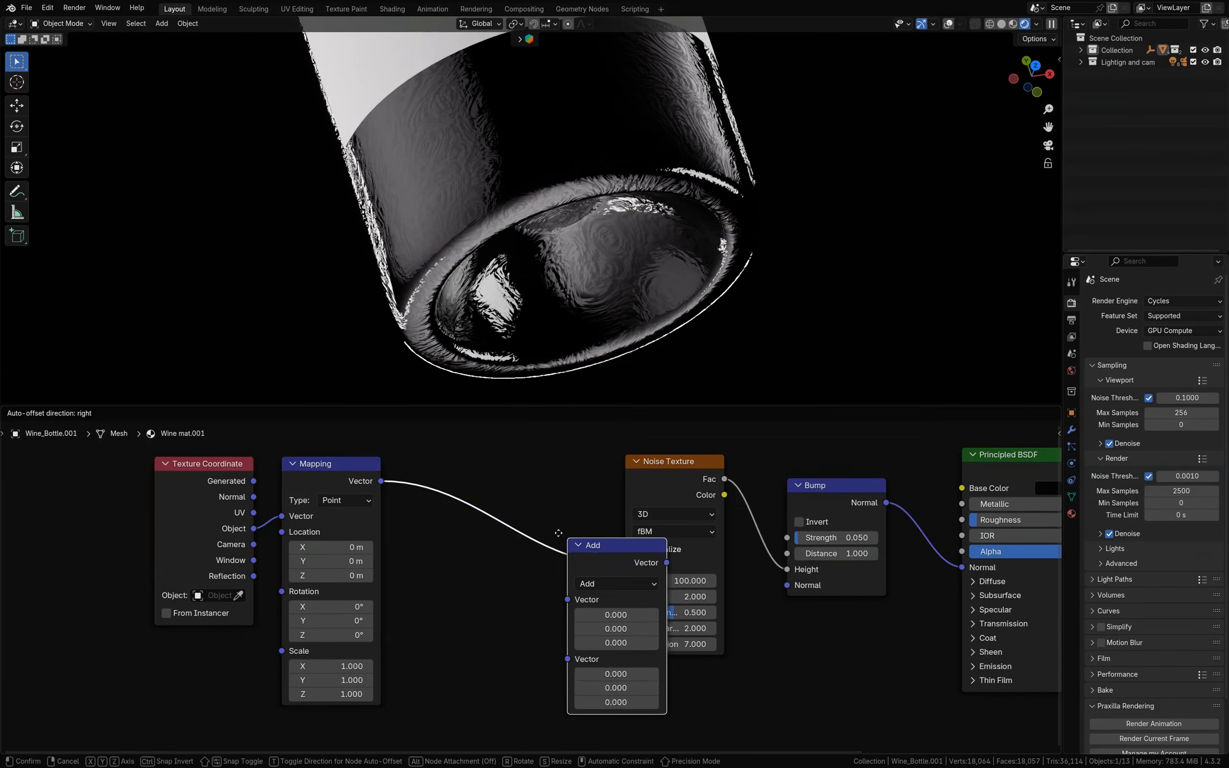
click(487, 498)
Step: Set the Vector Math node to Multiply with values 1, 1 and -55, and reposition it beside the Mapping node
click(531, 596)
key(Escape)
drag(544, 594, 545, 610)
text(1)
key(Return)
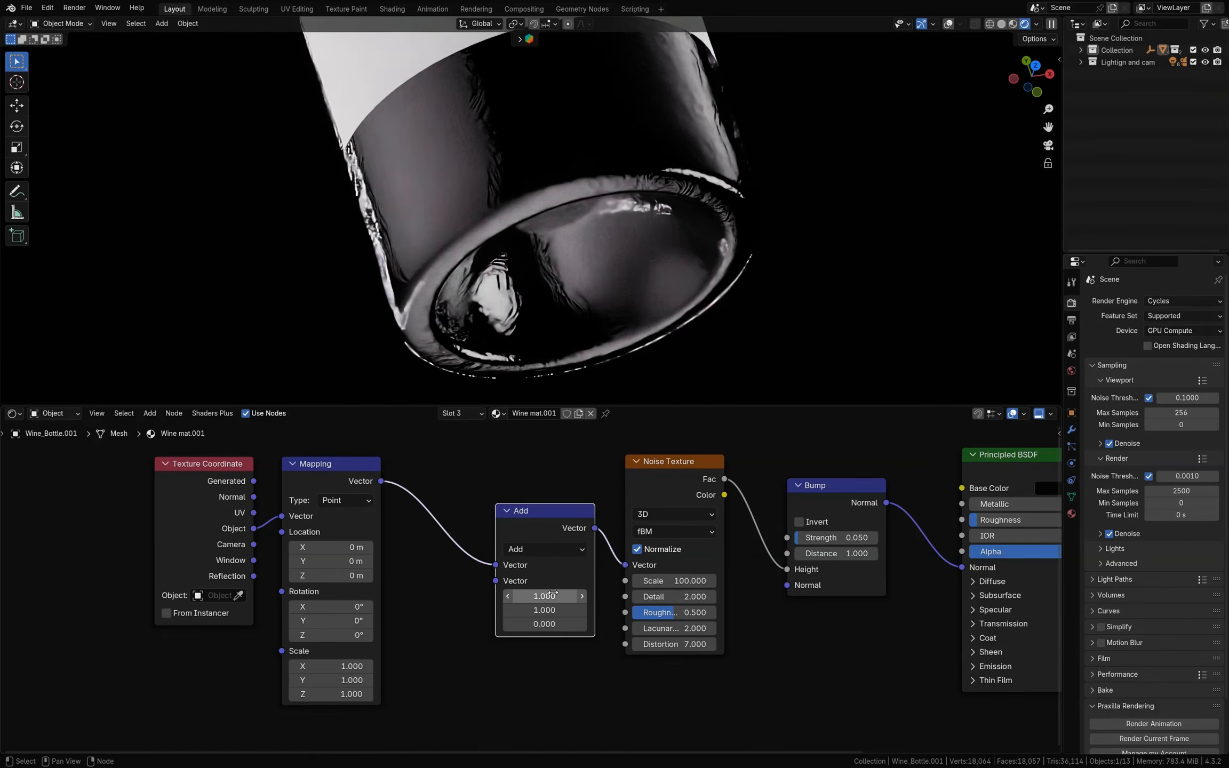
key(Return)
click(545, 547)
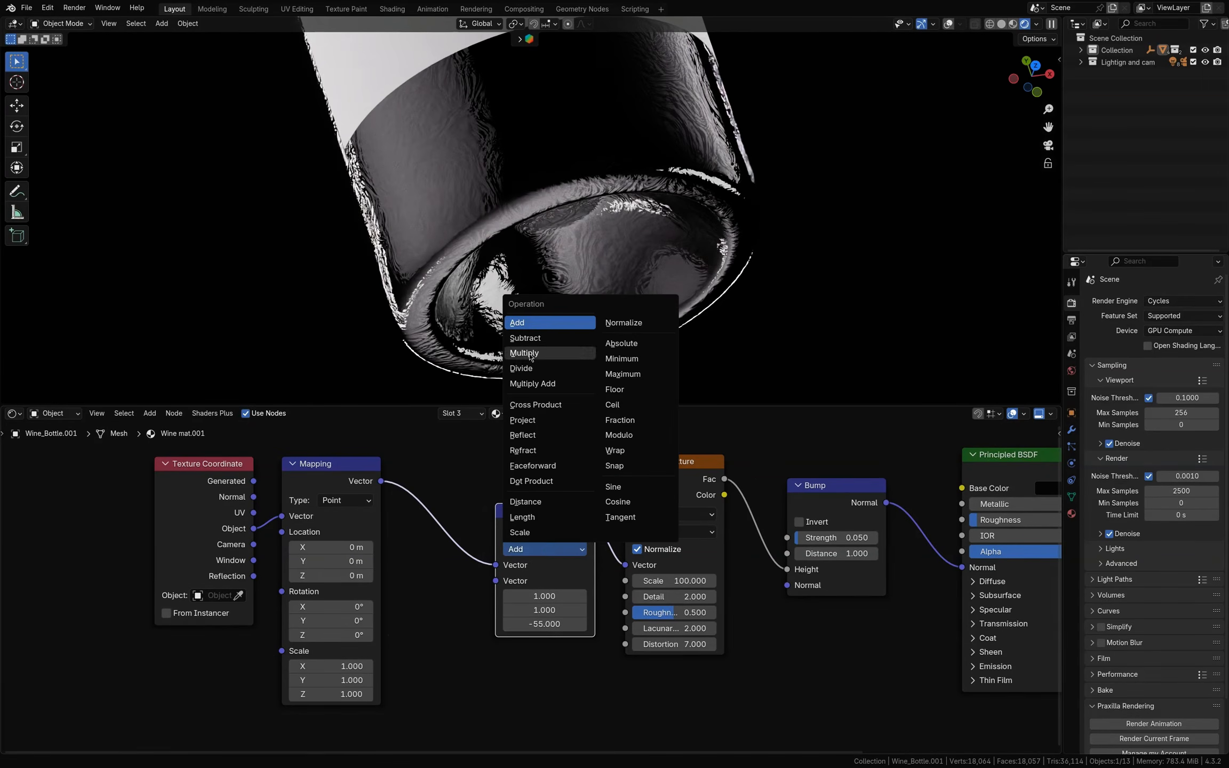
click(527, 354)
drag(548, 506, 491, 471)
Step: Insert a Map Range node between the Noise Texture's Fac output and the Bump node's Height input
scroll(495, 159, up, 5)
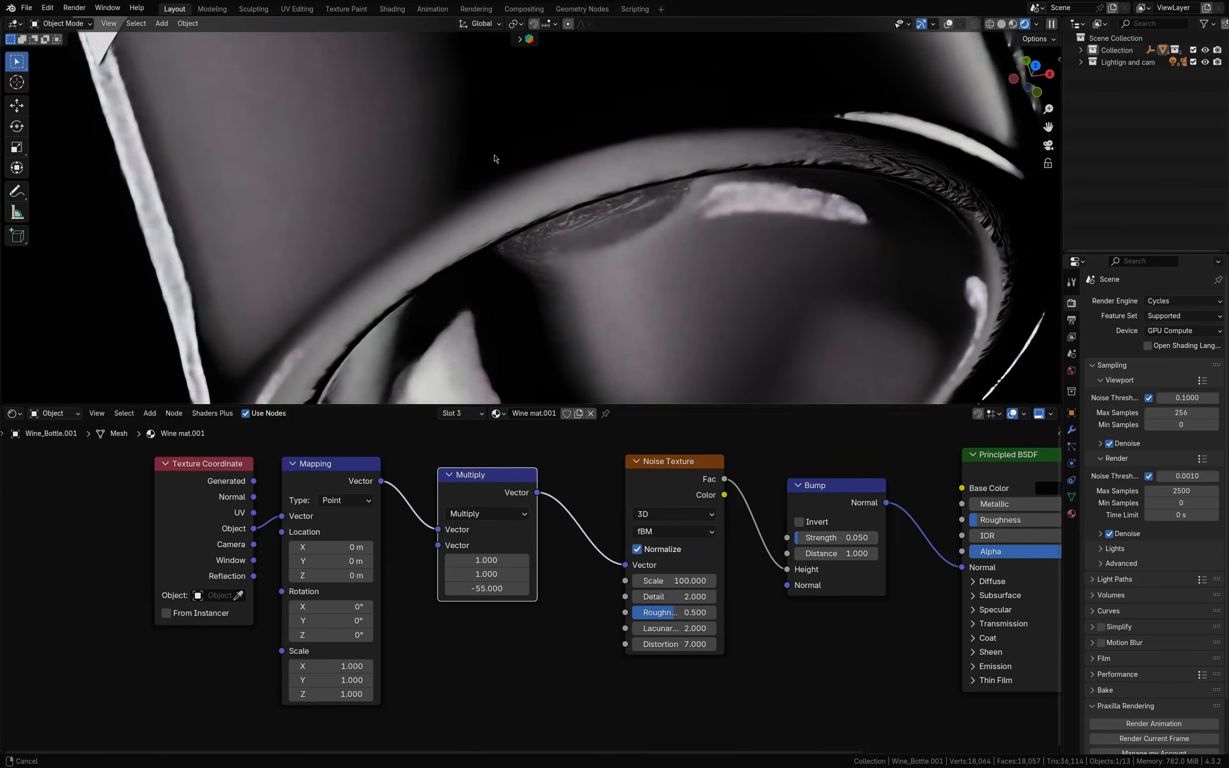
middle_drag(923, 481, 671, 483)
drag(576, 429, 712, 504)
key(g)
click(717, 506)
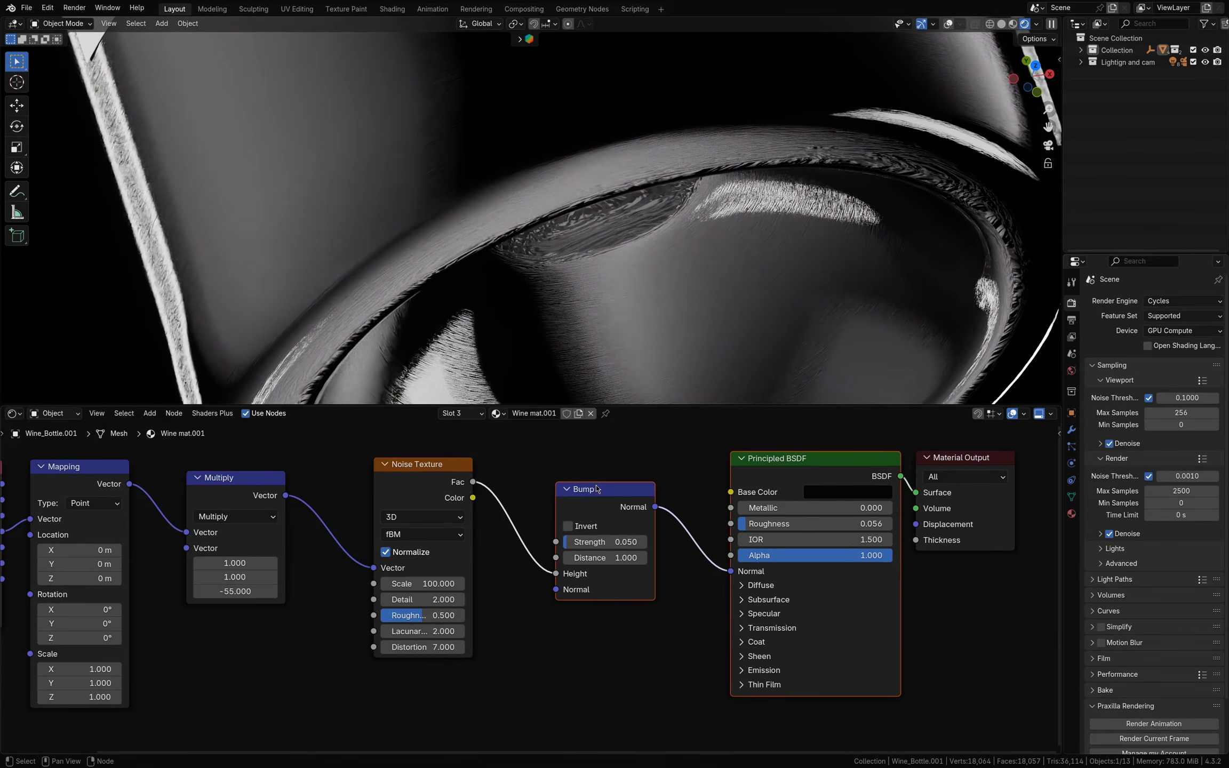
key(shift+a)
text(map)
click(665, 543)
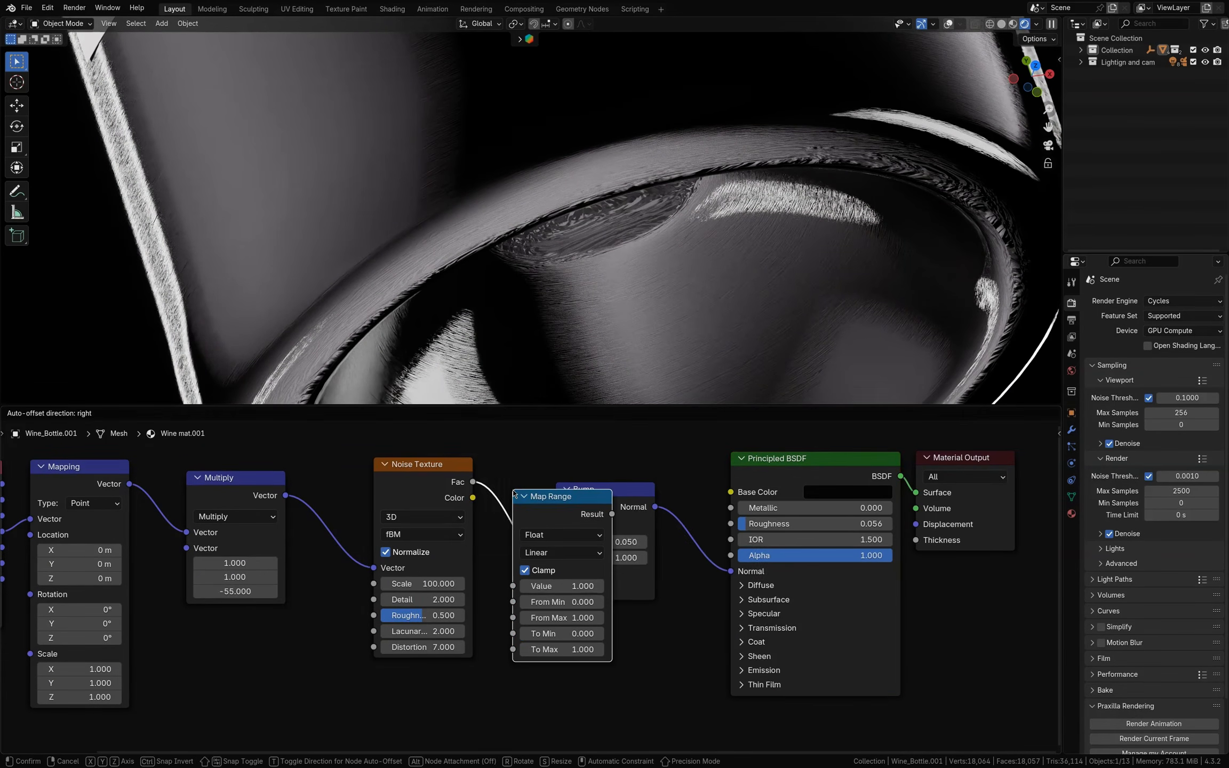
click(534, 497)
Step: Set the Map Range node's From Max to 0.3 and inspect the scratches around the bottle's base
click(572, 618)
text(.3)
key(Return)
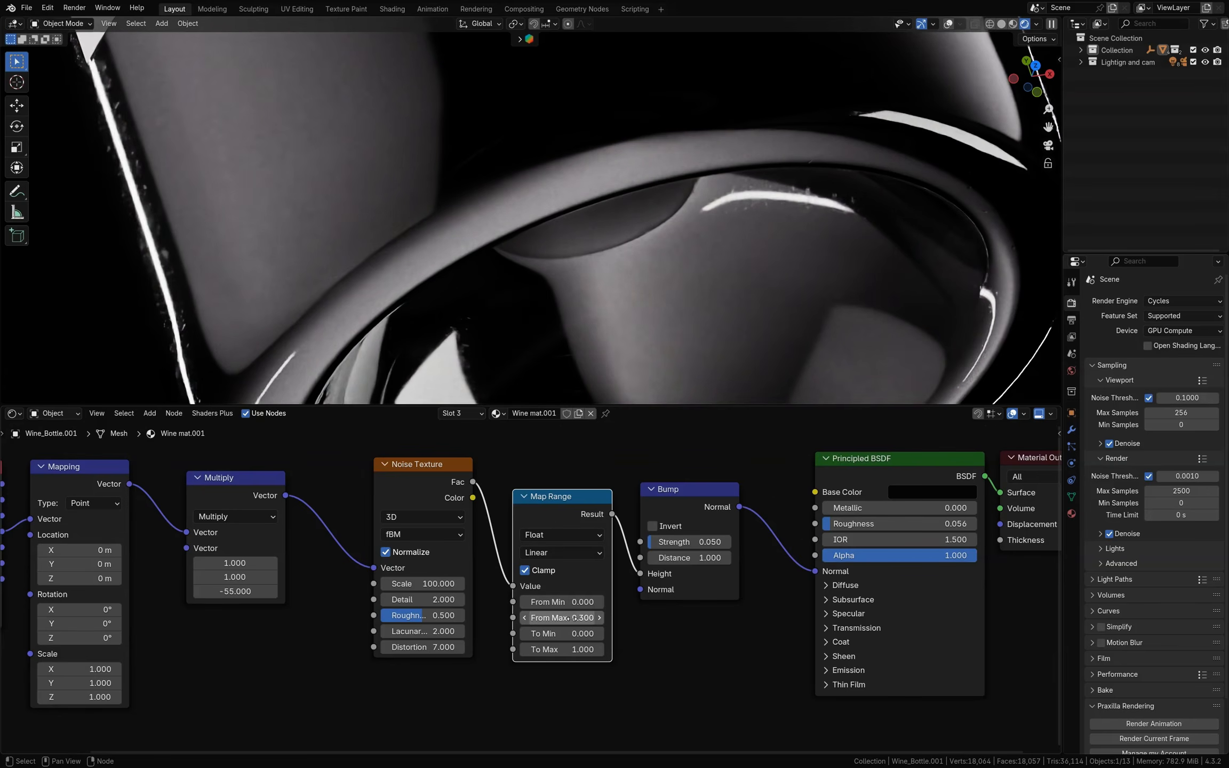
shift+middle_drag(554, 289, 480, 176)
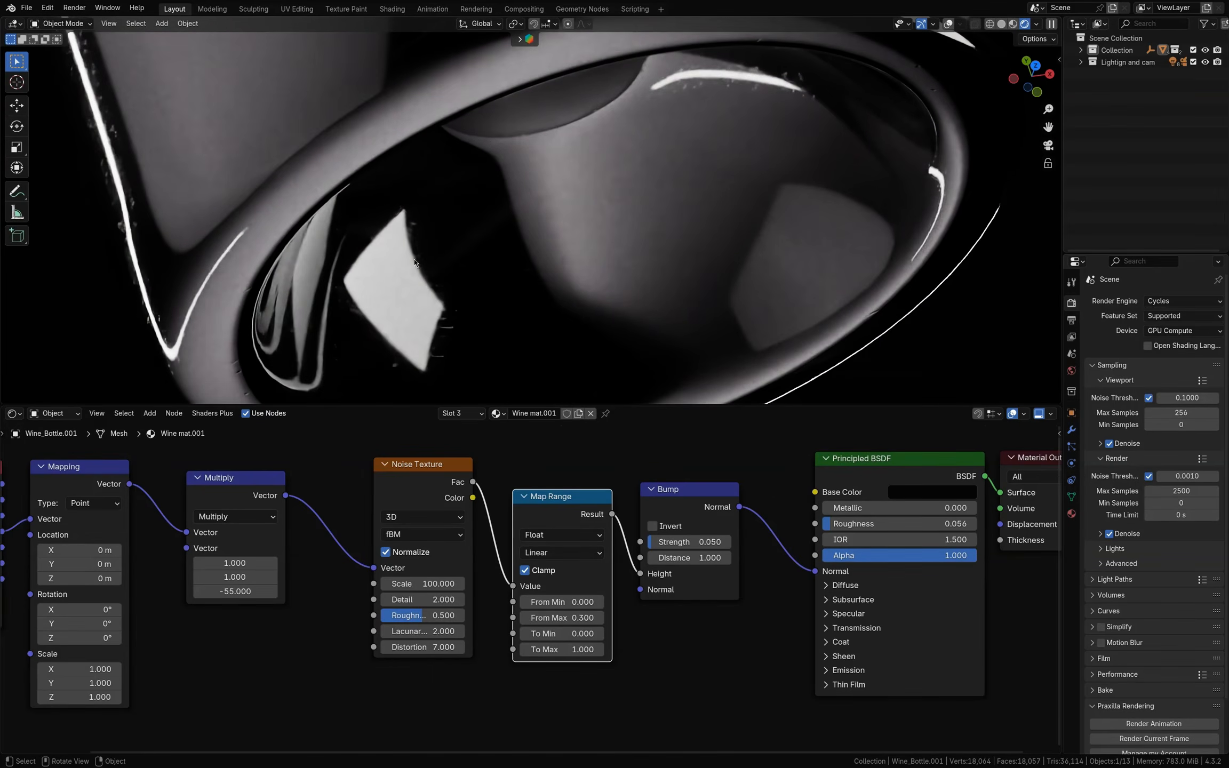
scroll(460, 241, up, 3)
middle_drag(461, 242, 566, 211)
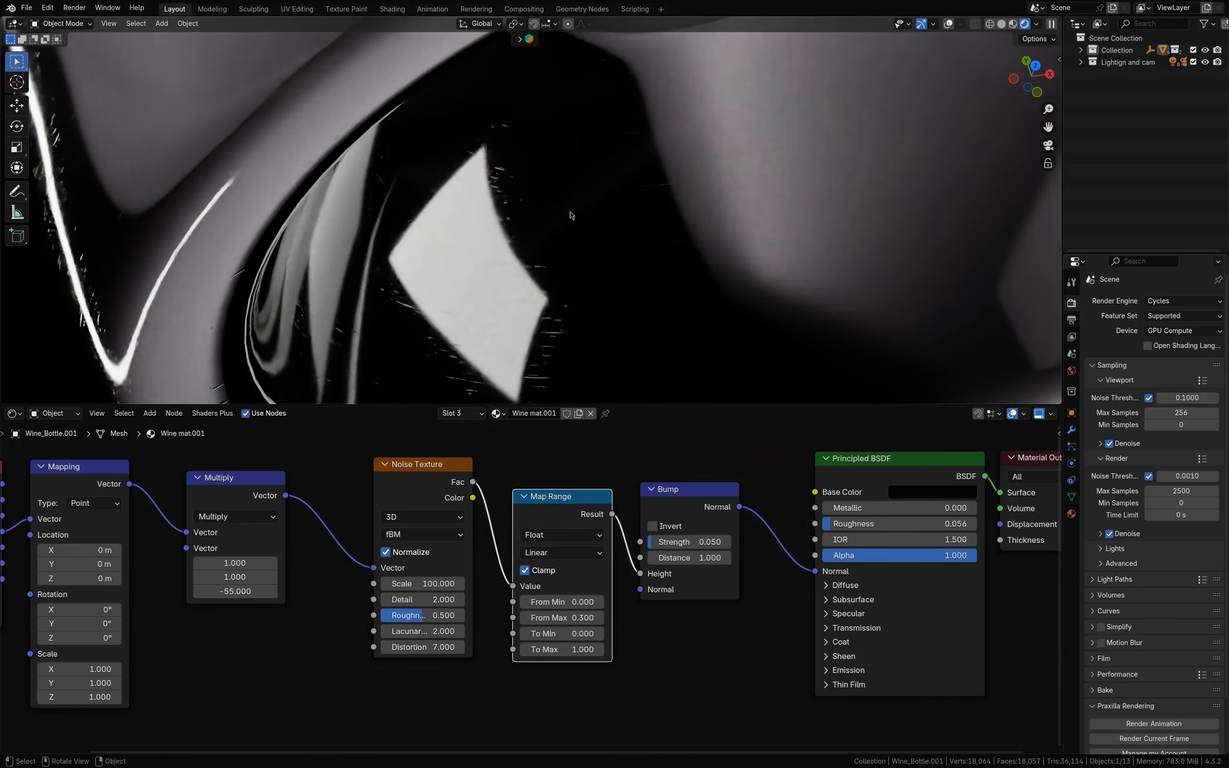
middle_drag(402, 190, 477, 263)
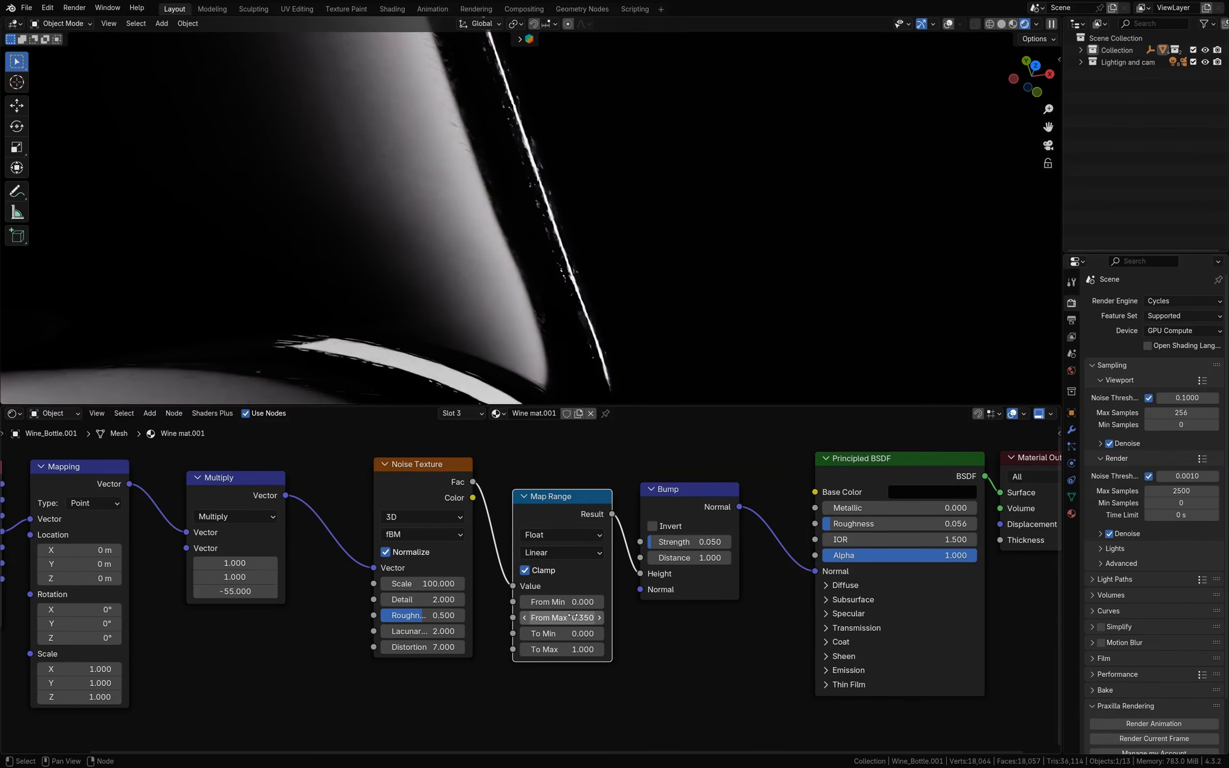
Step: Group the texture nodes through the Bump node into a frame labelled "Horizontal scratches"
scroll(574, 617, down, 4)
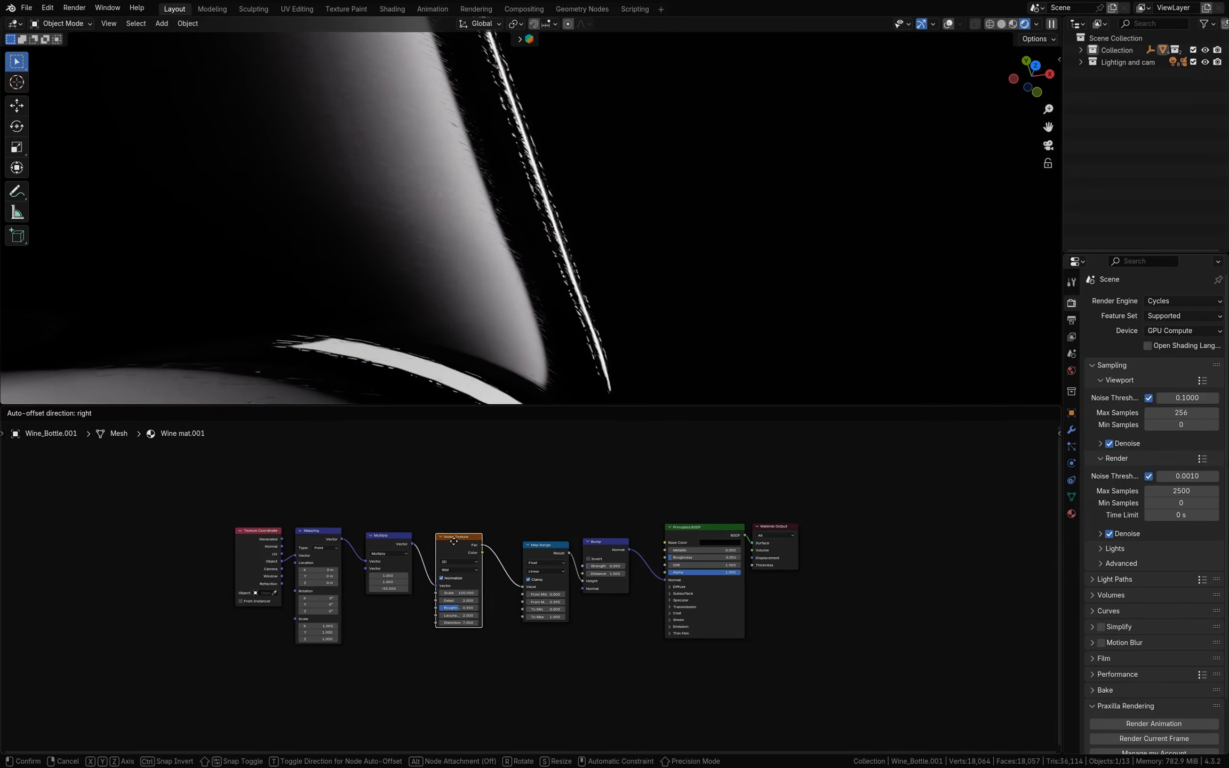
drag(216, 489, 647, 663)
key(n)
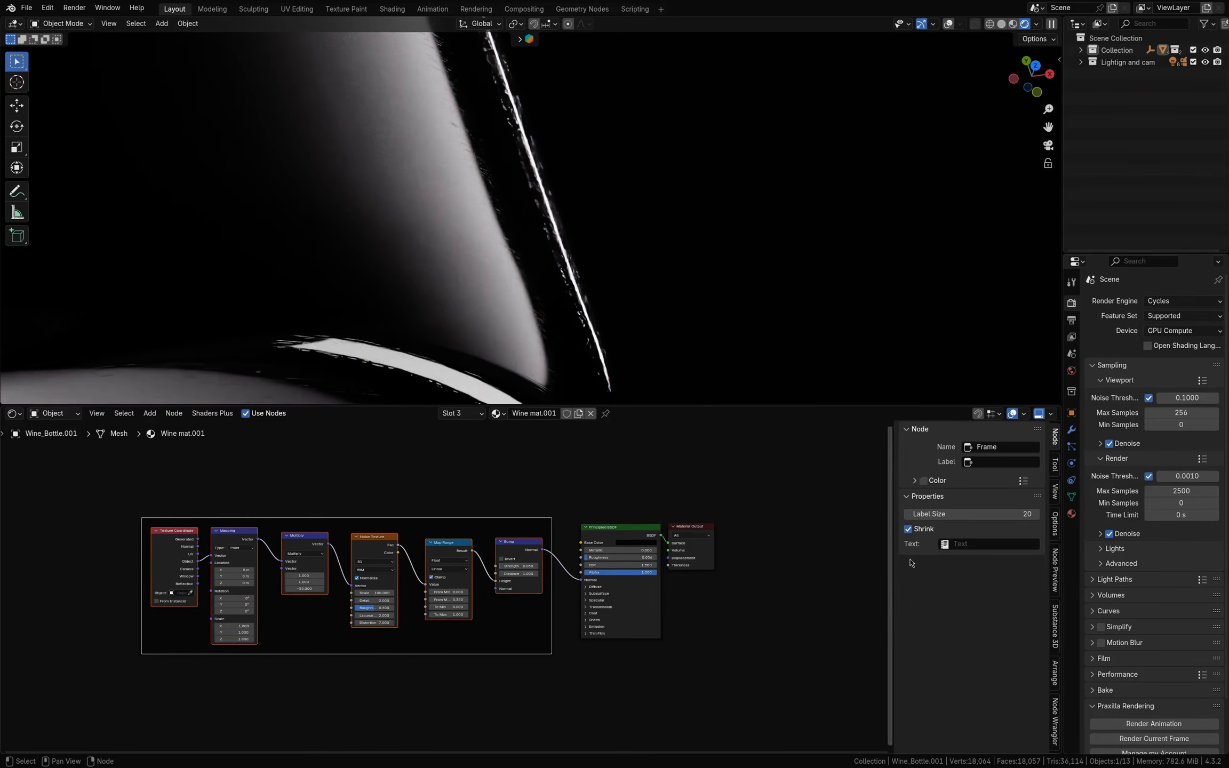
click(986, 460)
key(Return)
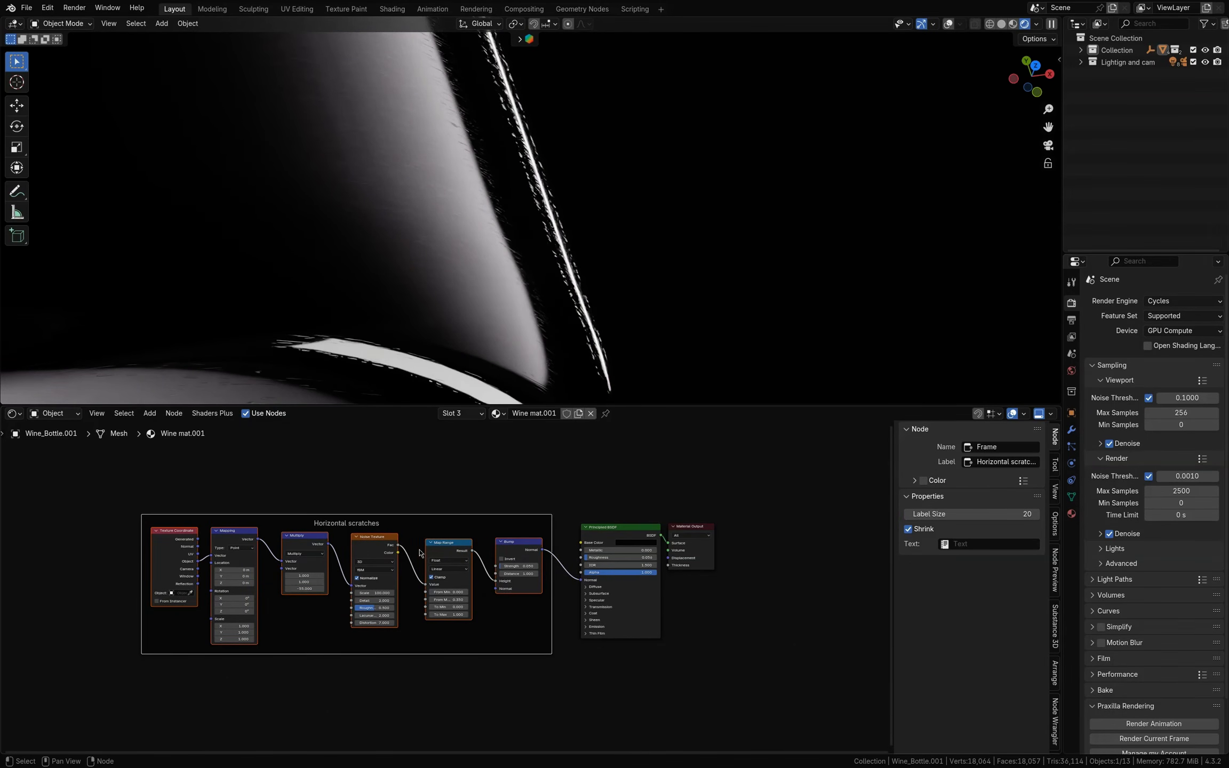
Step: Move the Principled BSDF and Material Output nodes farther away from the Horizontal scratches frame
scroll(450, 554, up, 3)
scroll(451, 555, down, 2)
drag(631, 472, 699, 549)
drag(664, 527, 699, 519)
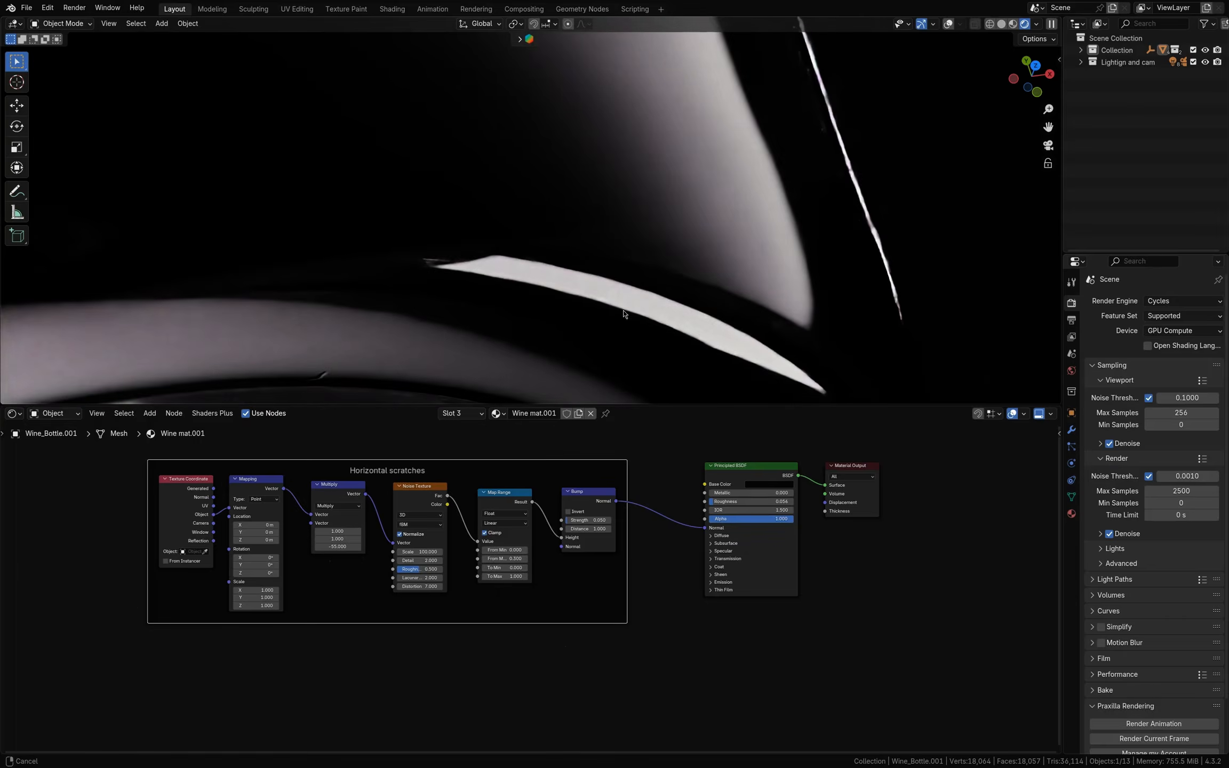
scroll(625, 315, down, 2)
shift+middle_drag(673, 240, 702, 171)
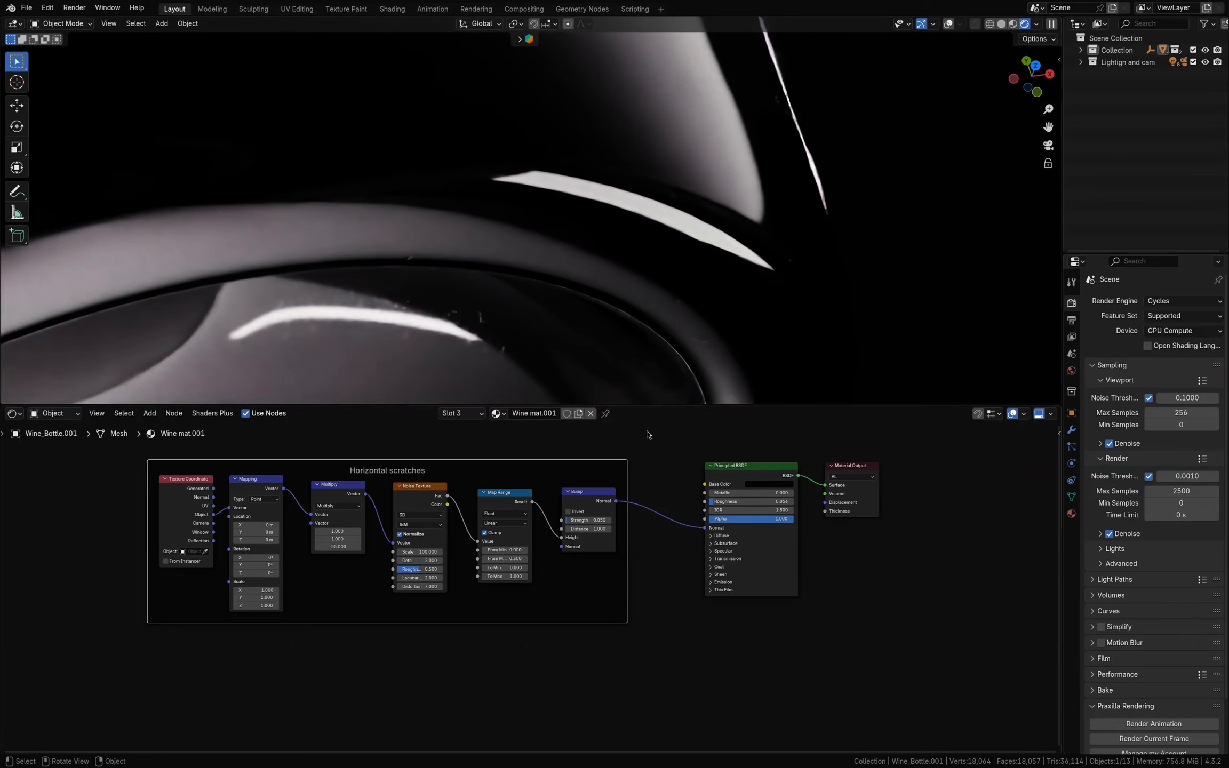
Step: Duplicate the Bump node, place the copy below the originals and detach it from the Horizontal scratches frame
click(592, 501)
key(shift+d)
click(606, 673)
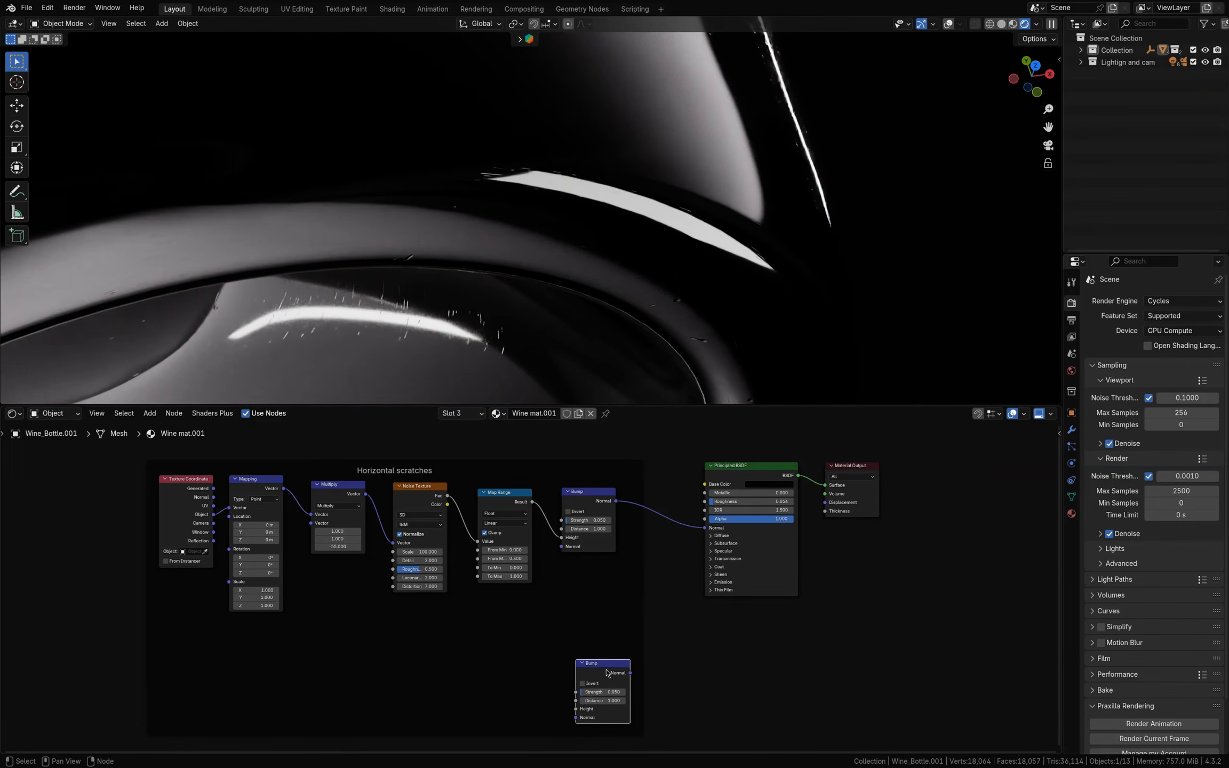
scroll(606, 673, up, 3)
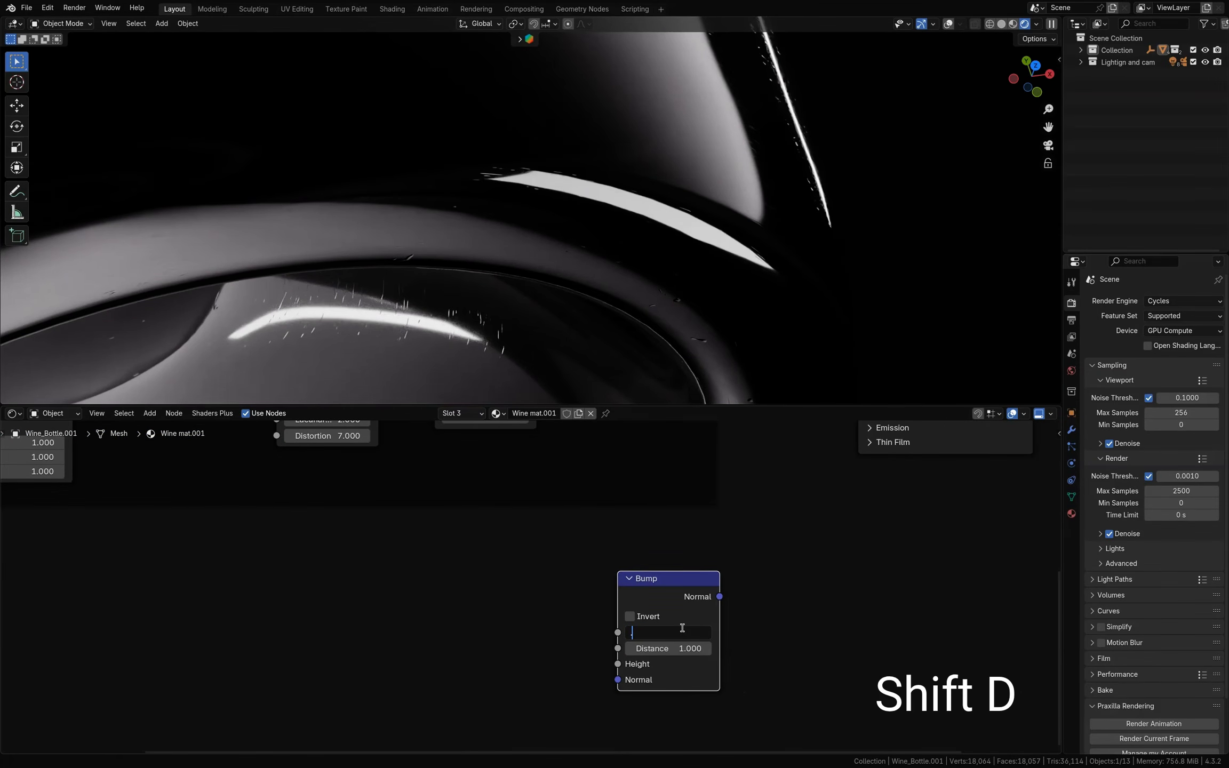
key(alt+p)
Step: Set the copied Bump's Strength to 0.02 and add a Voronoi Texture node on its input side
text(vo)
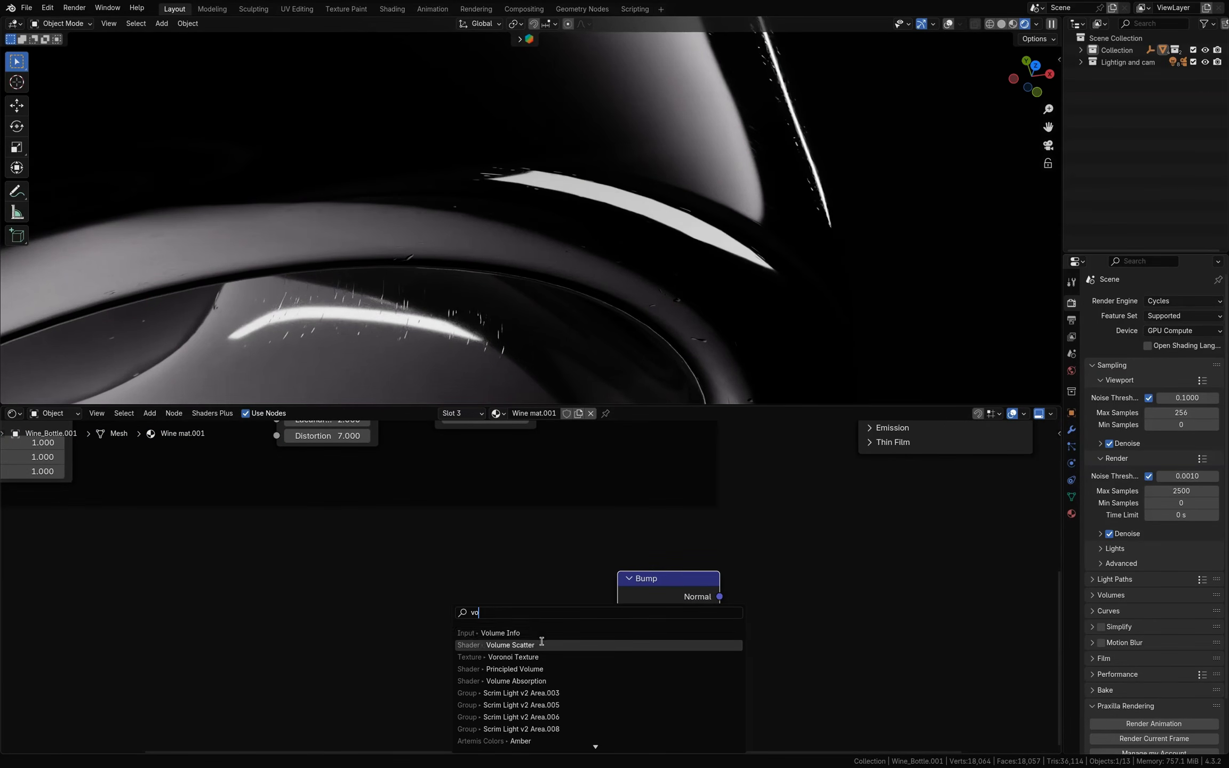
click(535, 657)
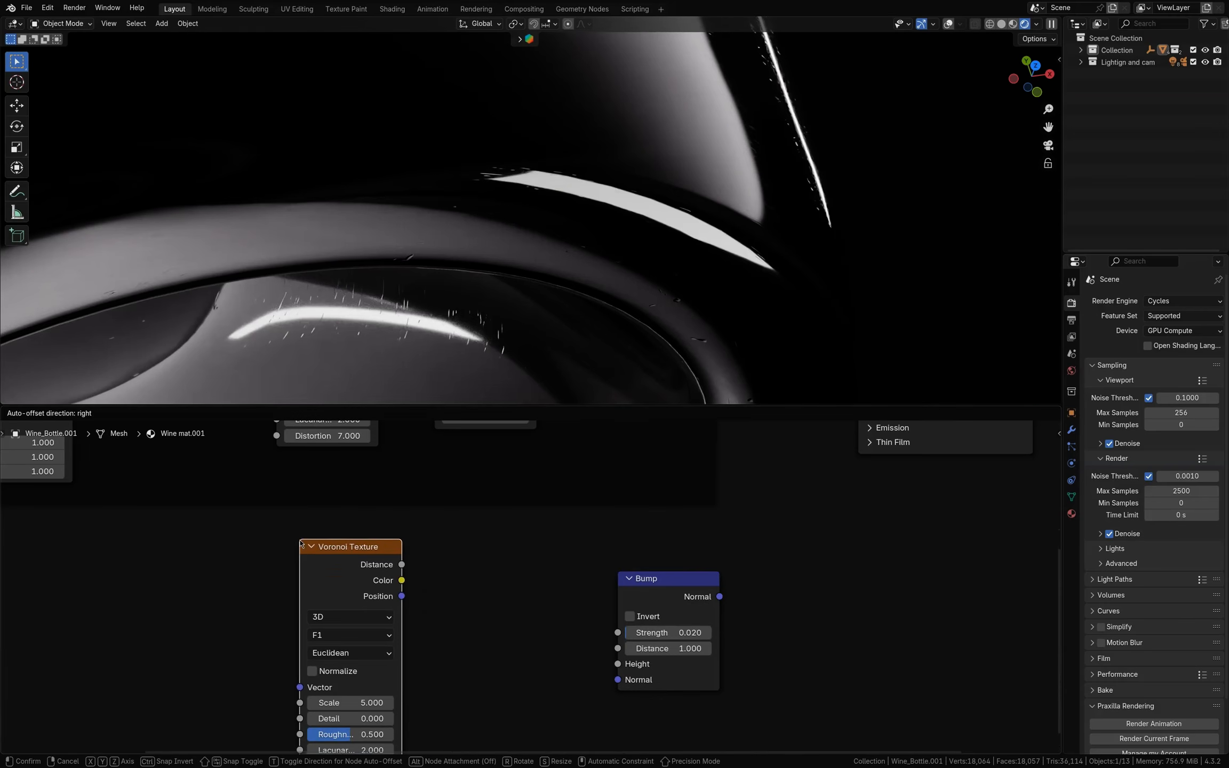
click(299, 540)
Step: Switch the Voronoi Texture to Smooth F1 and set its Scale to 2500
scroll(376, 635, down, 2)
middle_drag(376, 635, 396, 586)
click(397, 583)
click(404, 641)
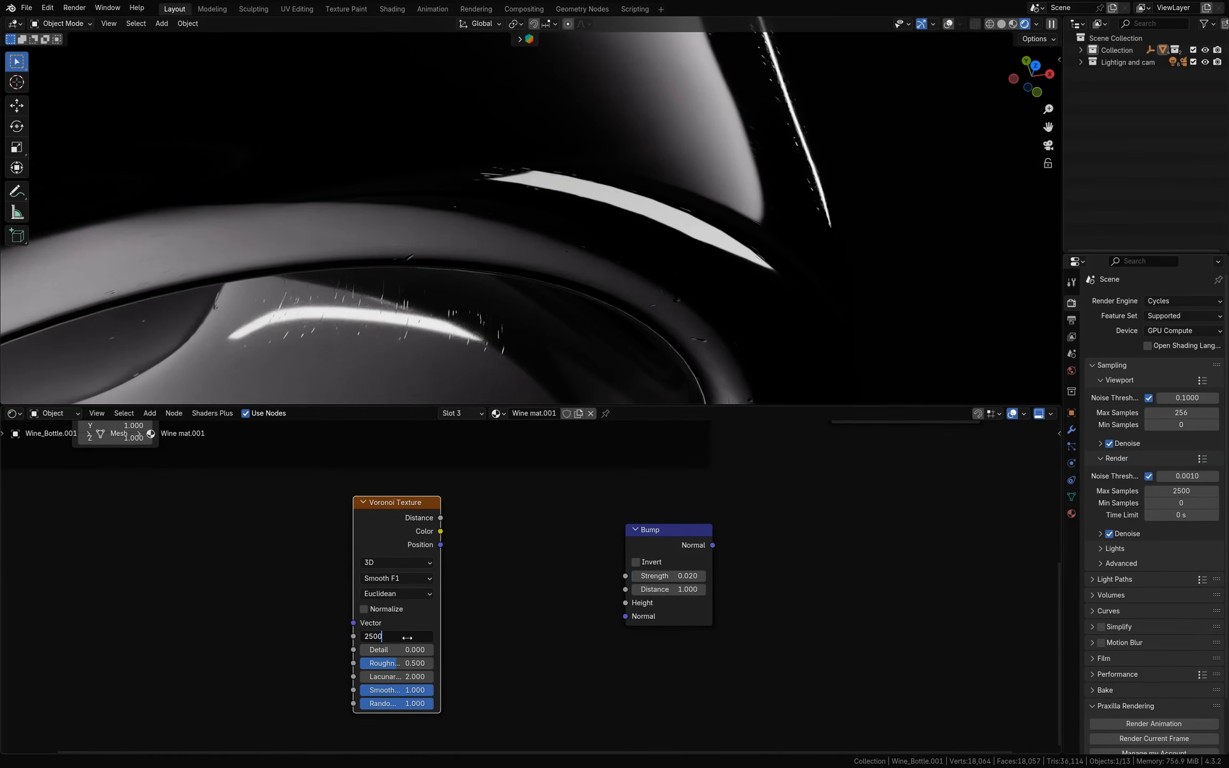
Step: Connect the Texture Coordinate's Object output to the Voronoi Texture's Vector input
scroll(311, 546, down, 5)
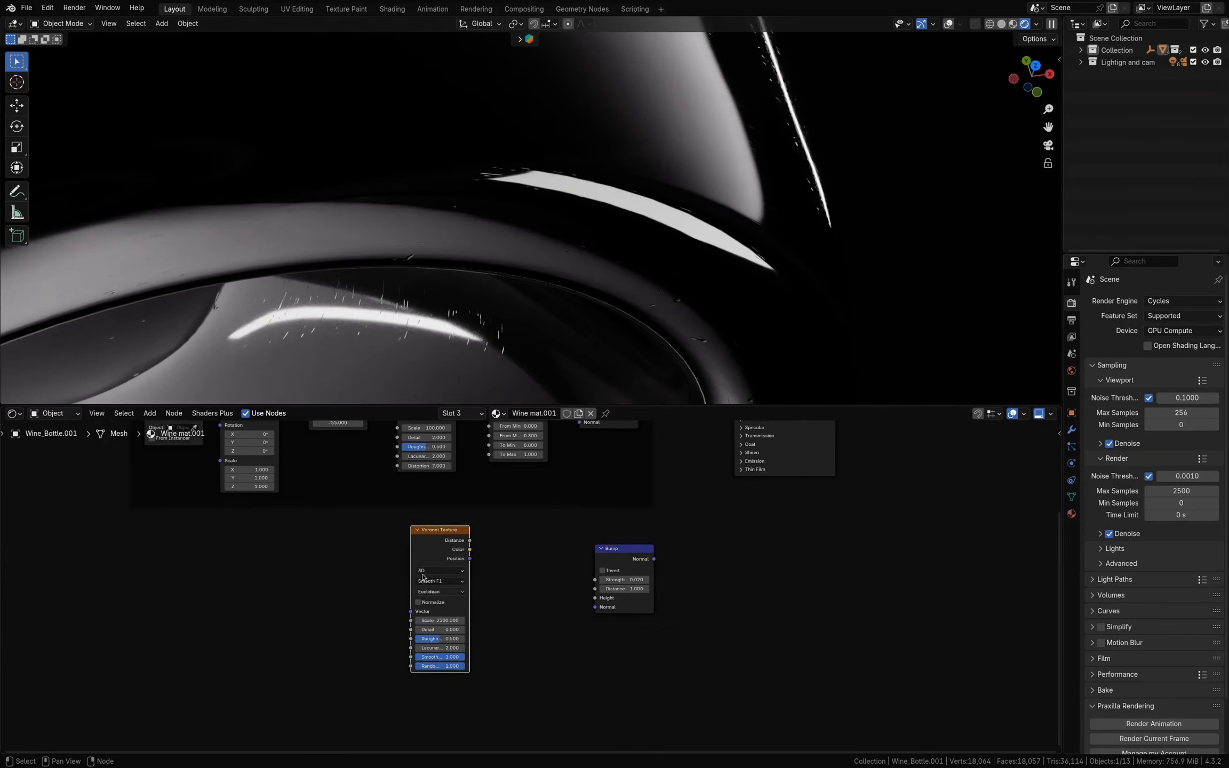
middle_drag(207, 455, 384, 552)
scroll(343, 546, up, 4)
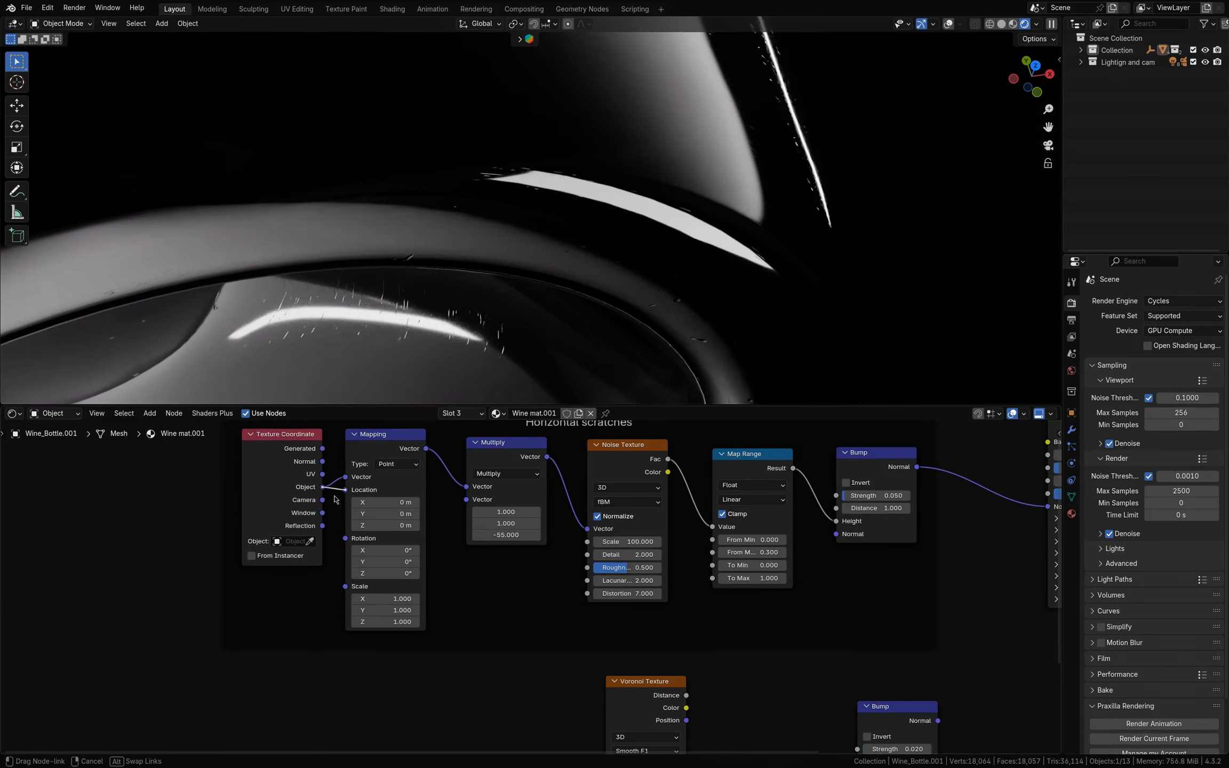
drag(335, 499, 575, 702)
middle_drag(761, 636, 523, 603)
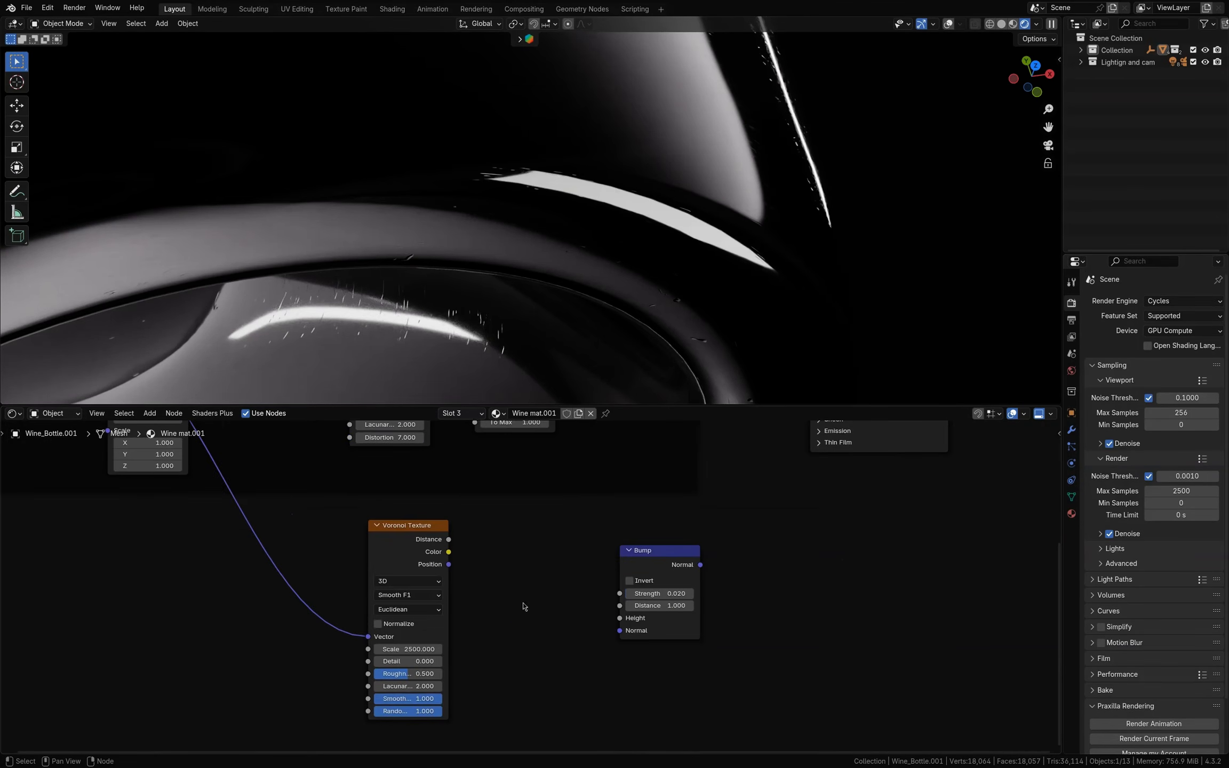
Step: Add a Map Range node between the Voronoi Texture and the lower Bump, and connect the Voronoi Distance to its Value
key(shift+a)
text(map)
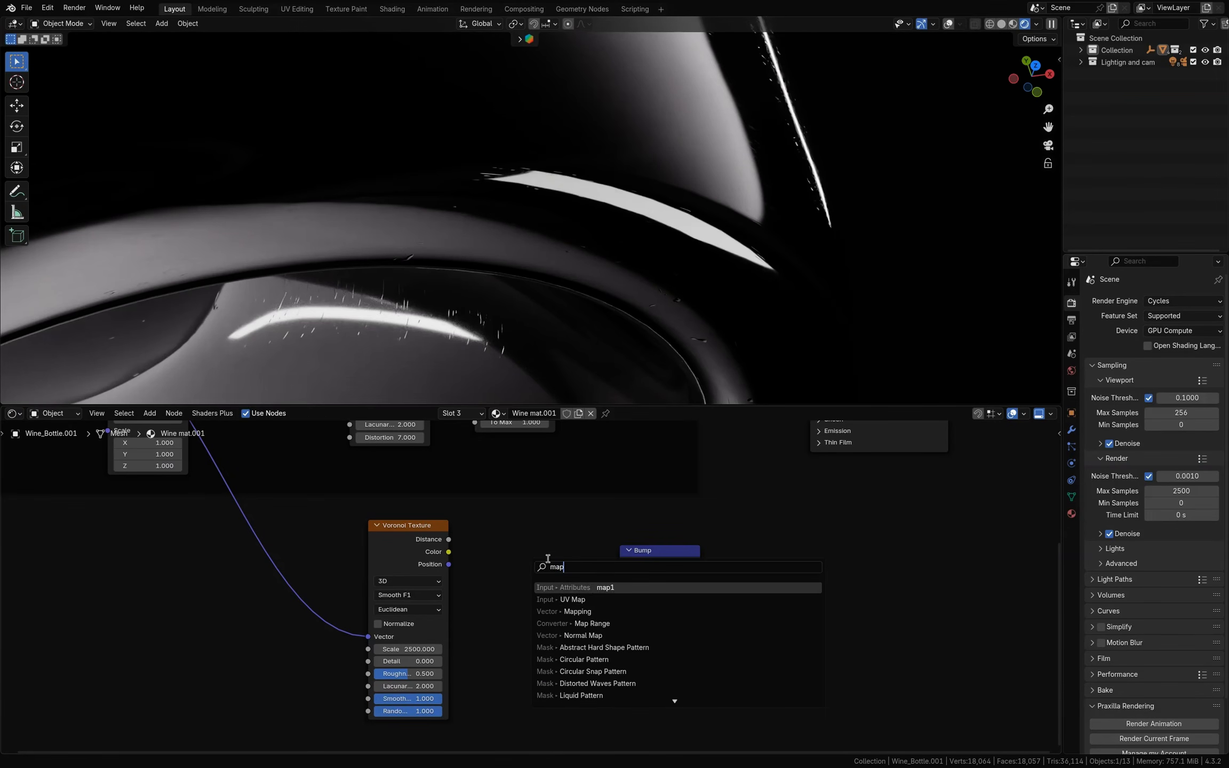
key(Return)
click(497, 545)
drag(448, 540, 495, 633)
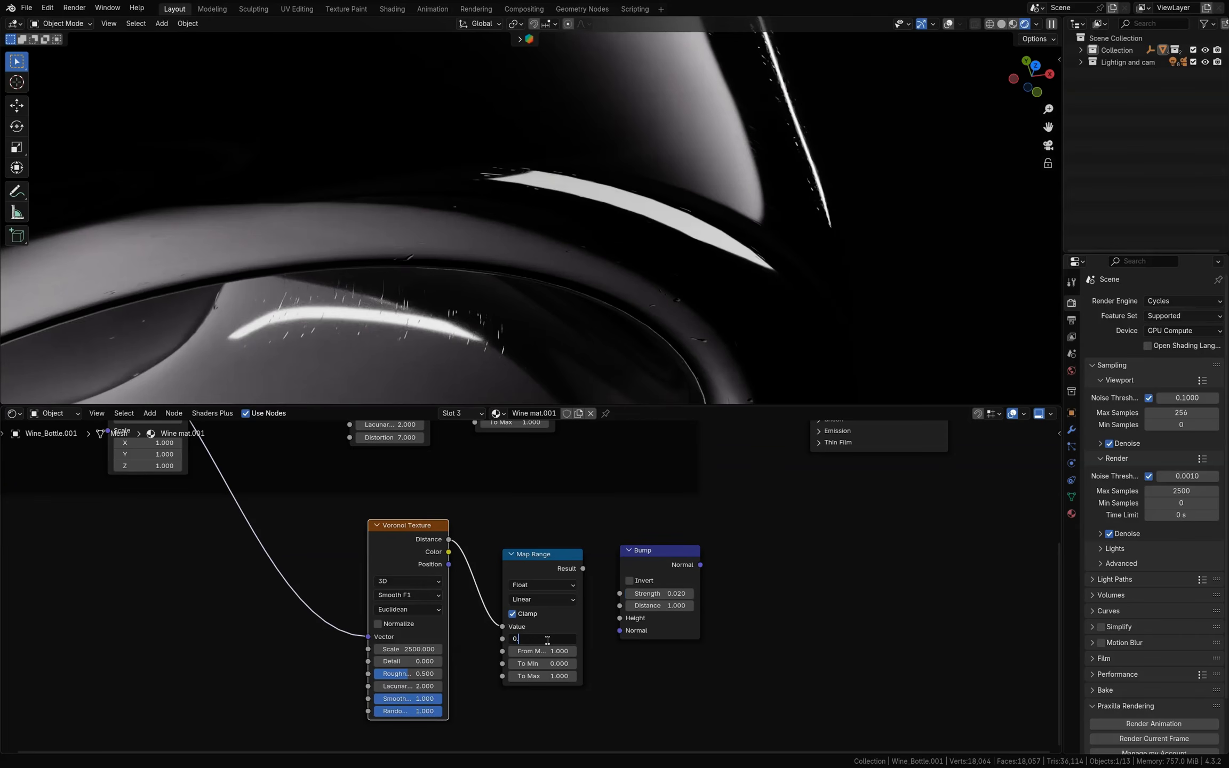
Step: Set the new Map Range's From Min to 0.08 and From Max to 0.3, and connect its Result to the lower Bump's Height
ctrl+shift+click(551, 562)
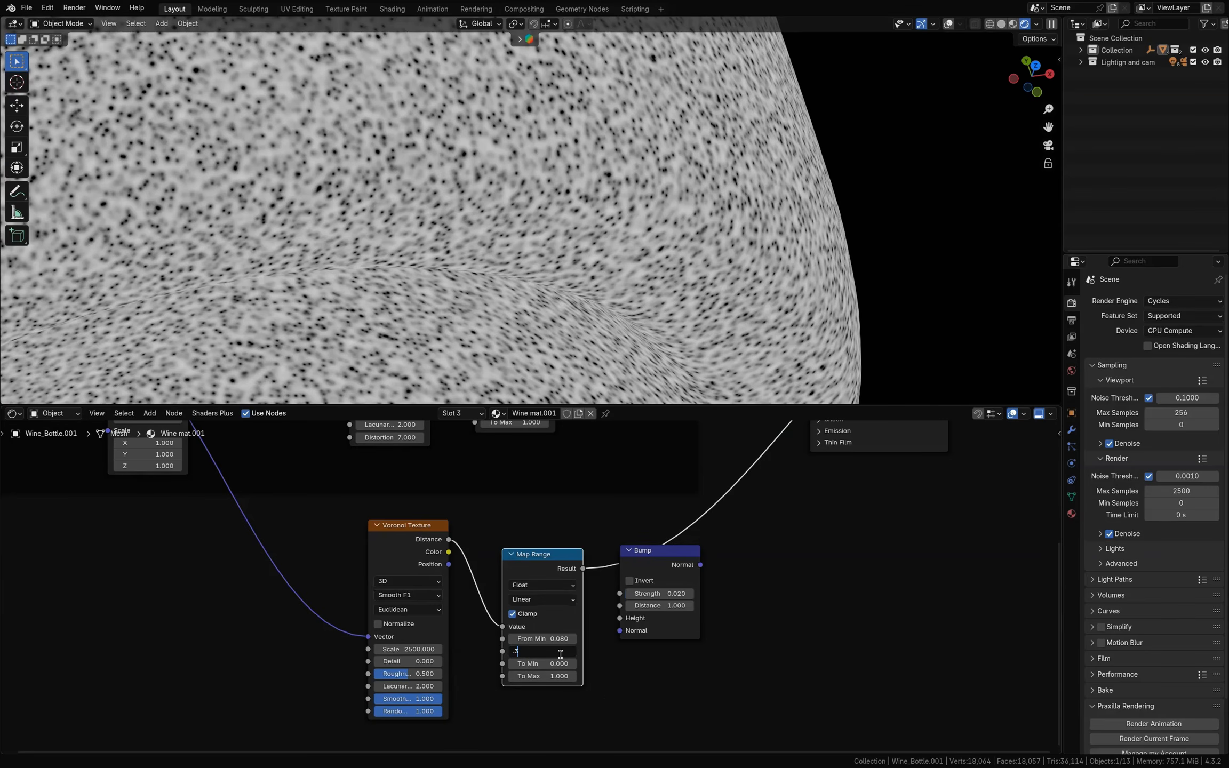
key(Return)
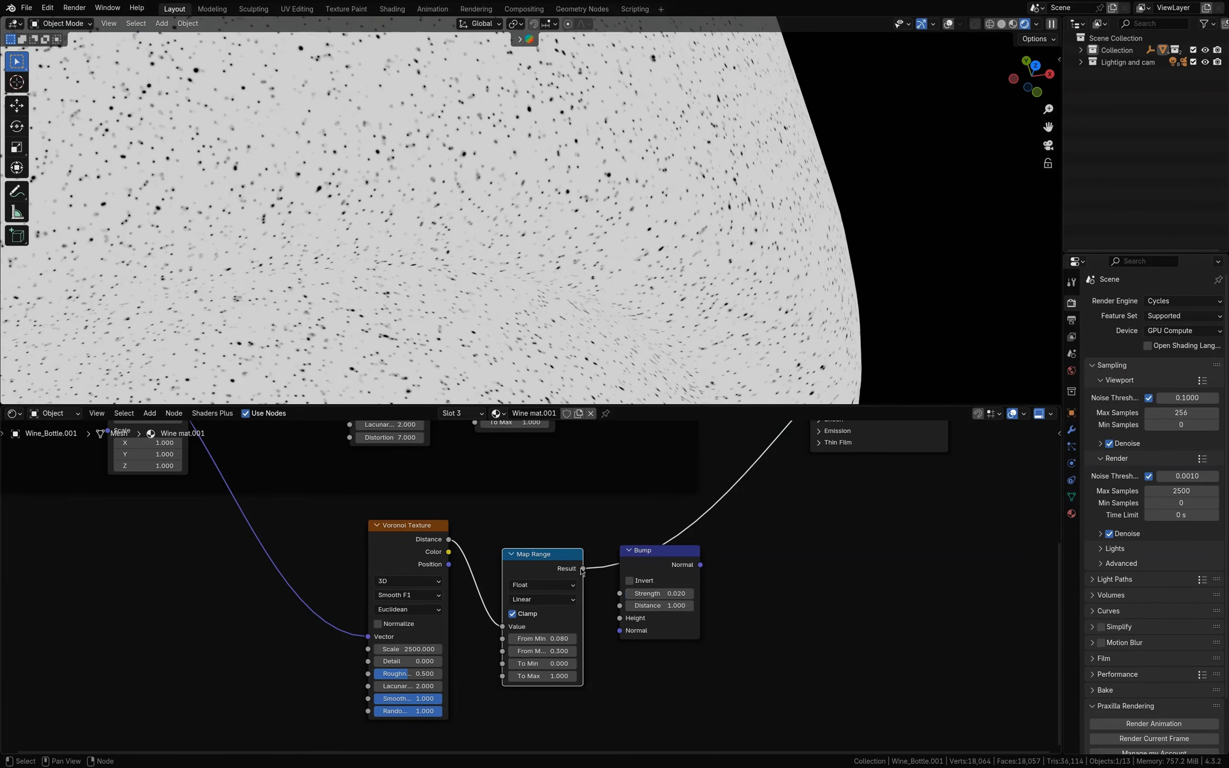
drag(610, 619, 620, 618)
ctrl+shift+click(654, 561)
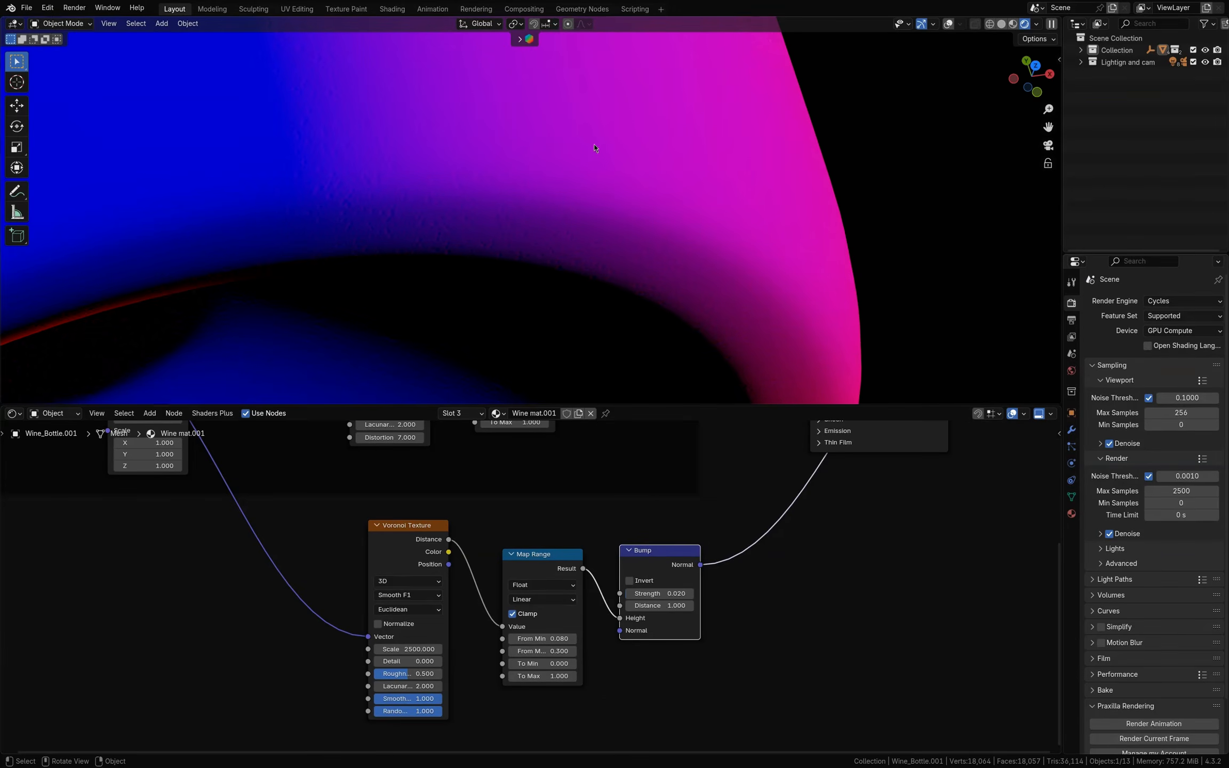
scroll(596, 148, up, 3)
scroll(872, 464, down, 1)
Step: Route the Principled BSDF back to the output and connect the lower Bump's Normal to the Horizontal scratches Bump's Normal input
middle_drag(873, 463, 768, 670)
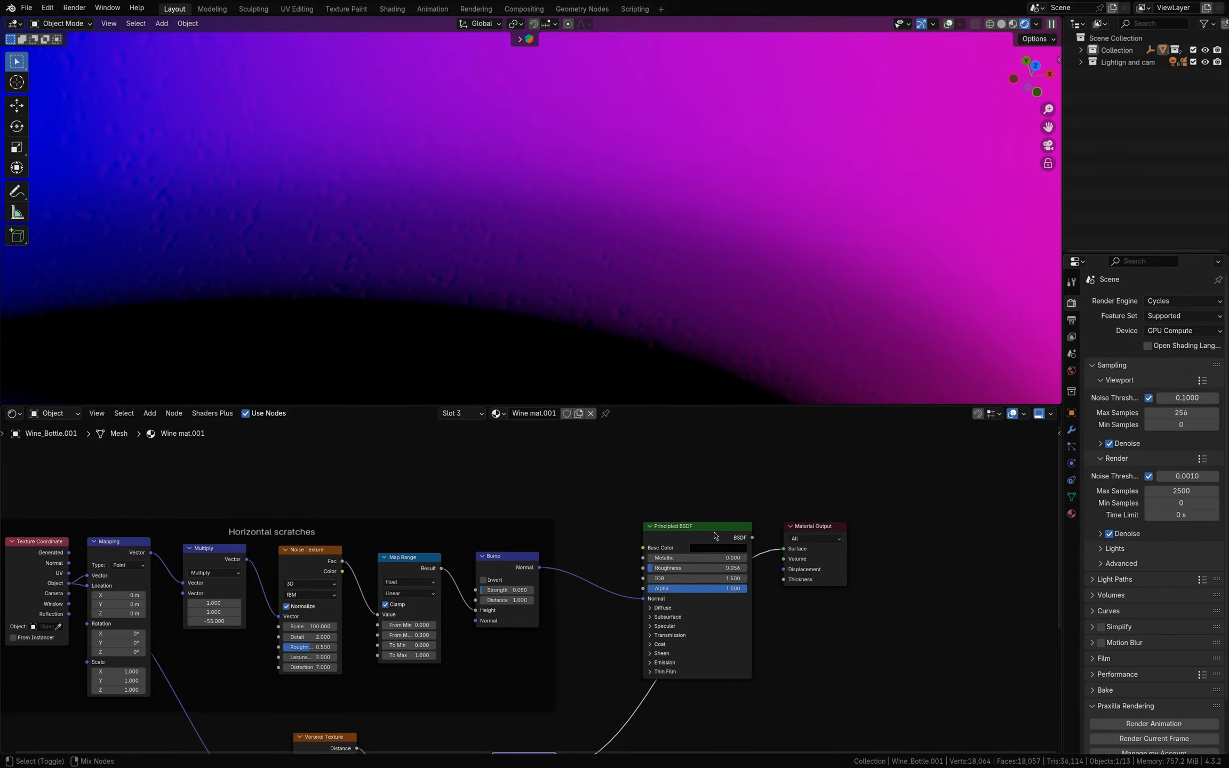
ctrl+shift+click(715, 535)
scroll(722, 478, down, 3)
drag(554, 504, 549, 499)
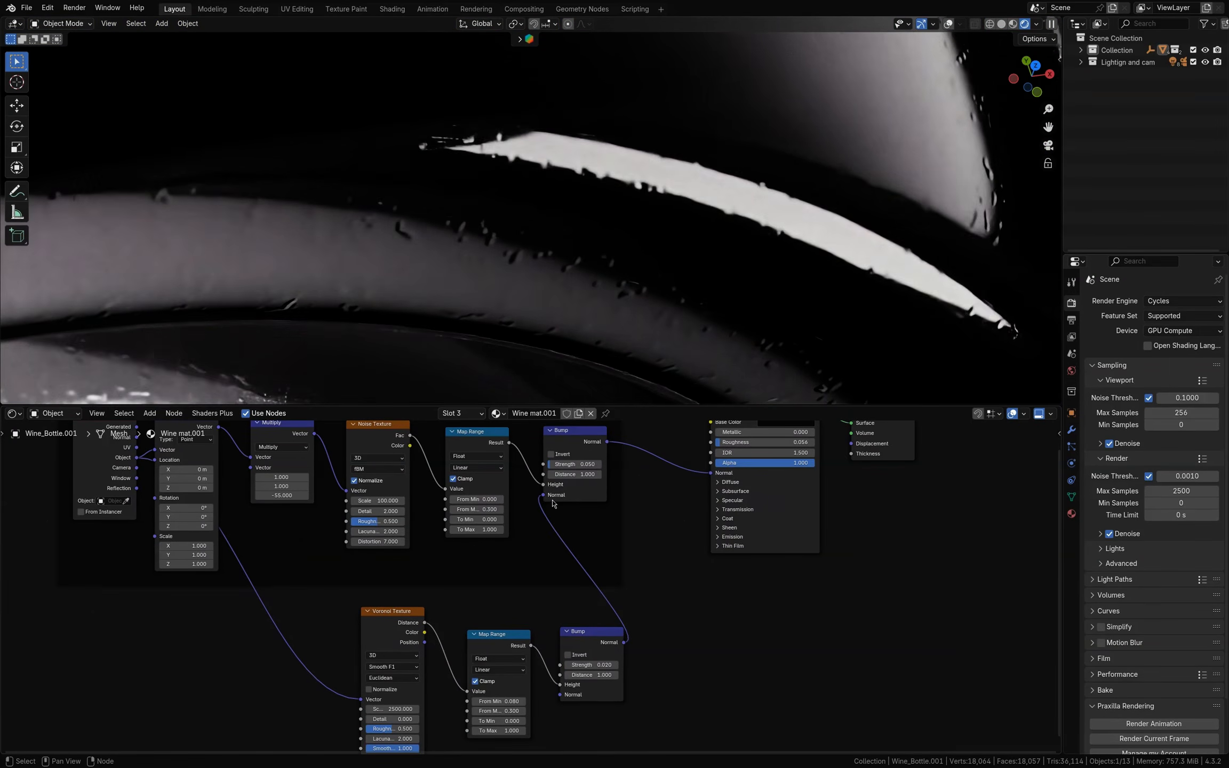
Step: Set the lower Bump's Strength to 0.015 and check the dents on the glass
middle_drag(774, 211, 739, 246)
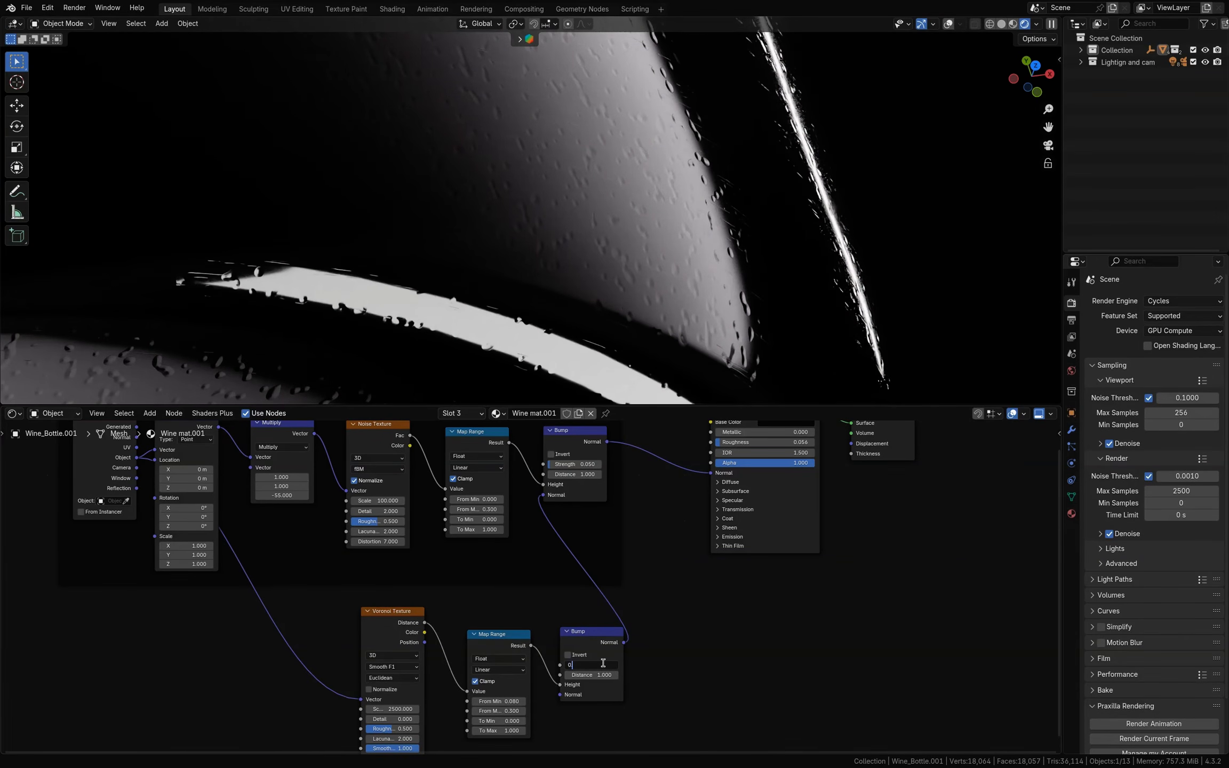
key(Return)
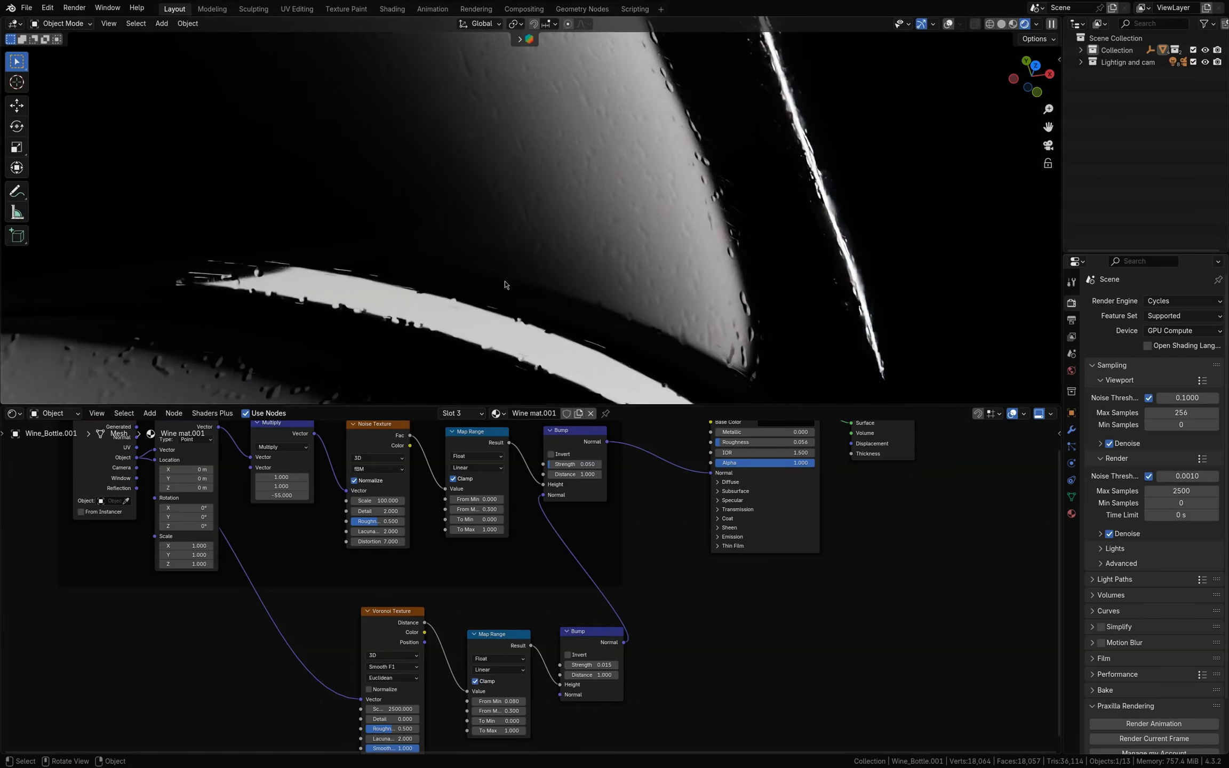
middle_drag(506, 285, 613, 256)
Step: Mute and unmute the lower Bump repeatedly to compare the bottle's base with and without the dents
click(587, 636)
key(m)
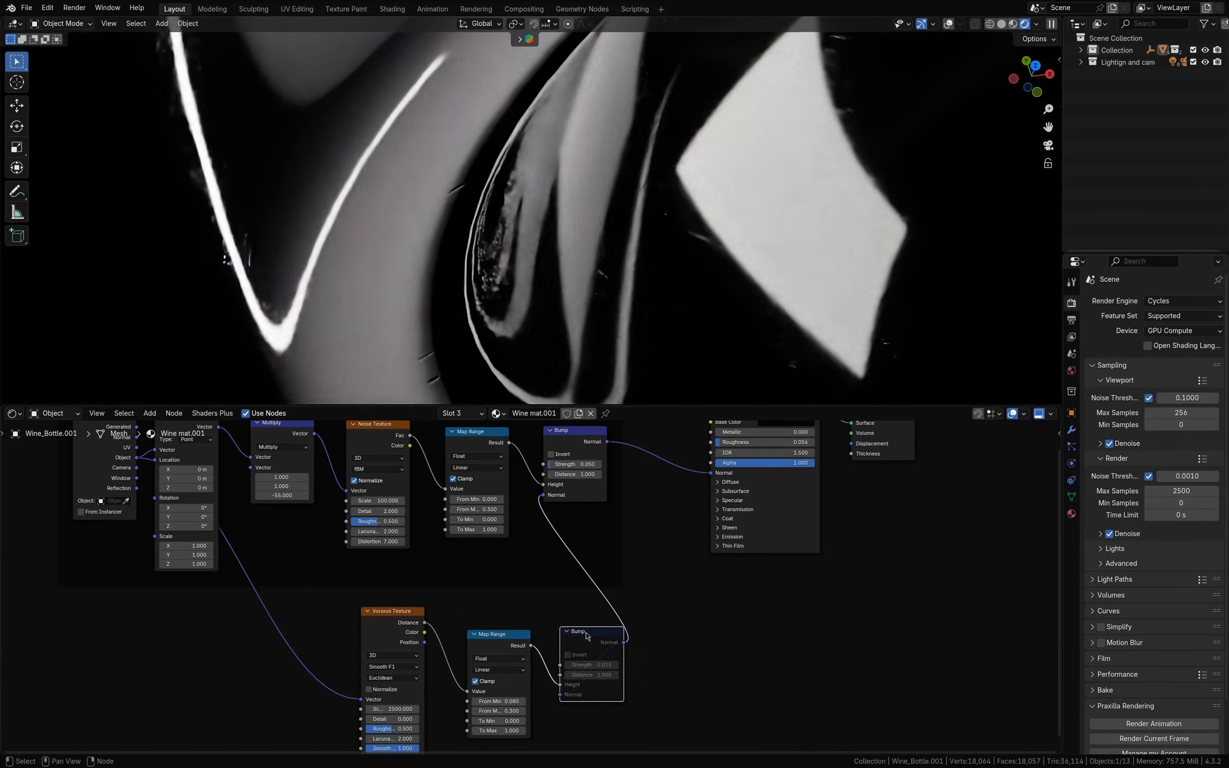
key(m)
key(m)
key(m)
scroll(531, 210, down, 8)
key(ctrl+z)
key(ctrl+shift+z)
Step: Group the Voronoi Texture, its Map Range and the lower Bump into a frame, placed beneath the Horizontal scratches frame
drag(612, 635, 624, 633)
drag(764, 698, 352, 635)
key(ctrl+j)
key(Home)
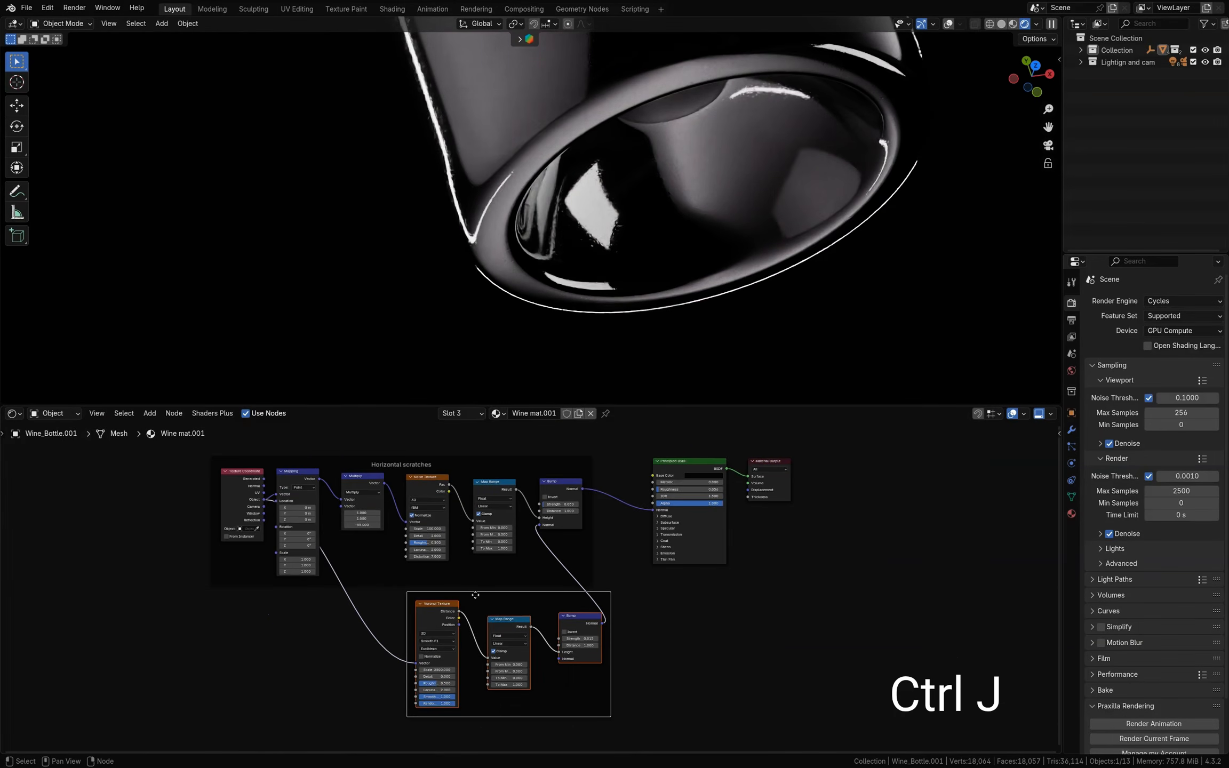
drag(504, 594, 408, 612)
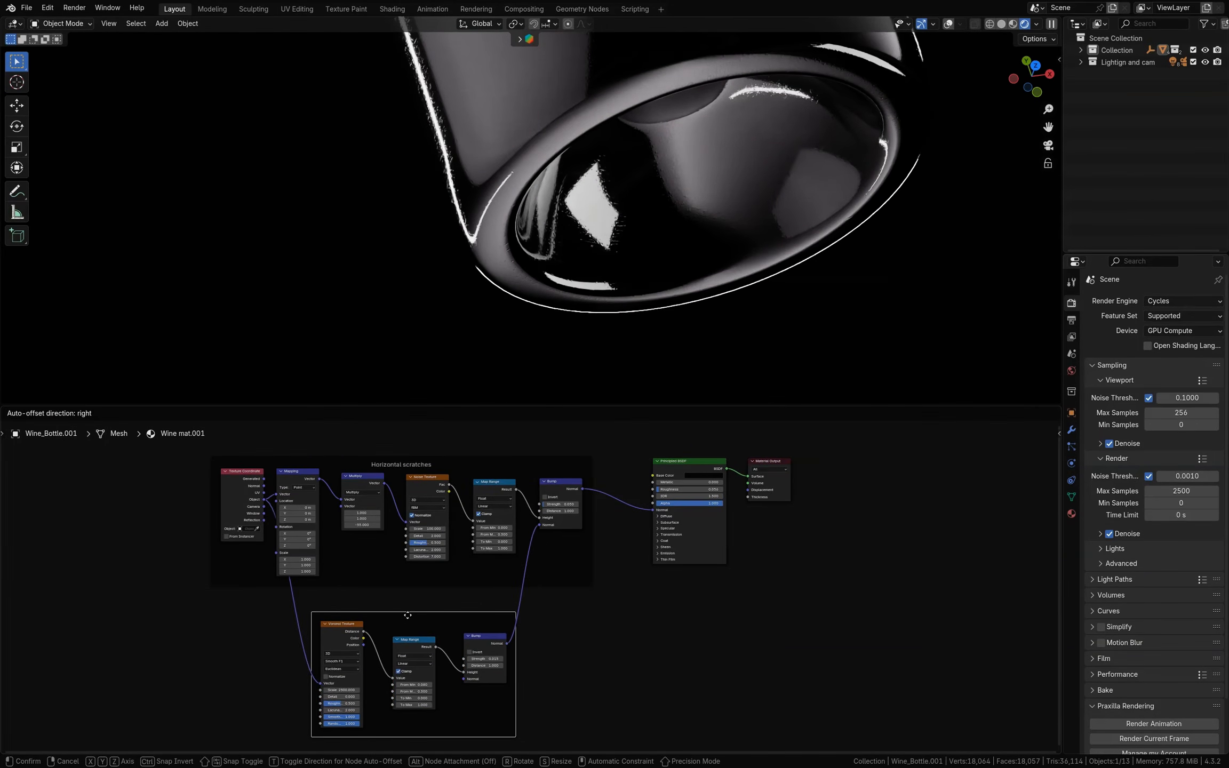
Step: Label the new frame "Micro-dents"
key(n)
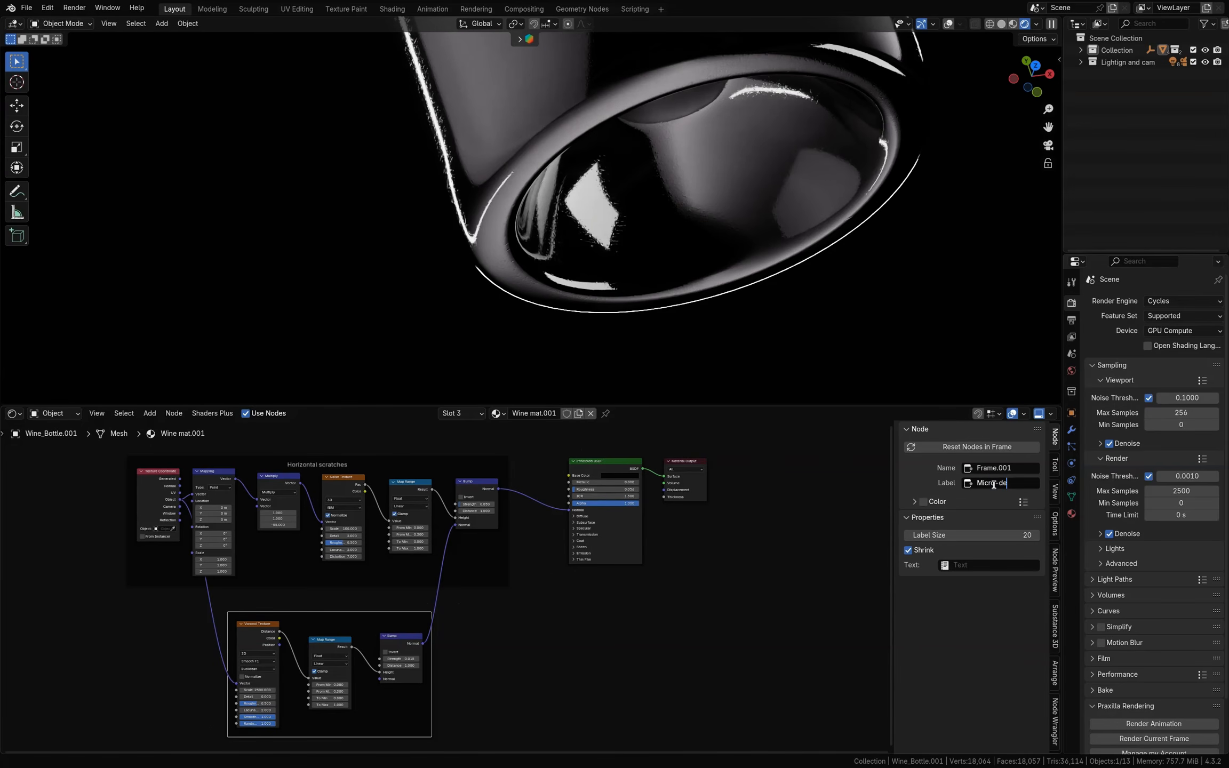
key(Home)
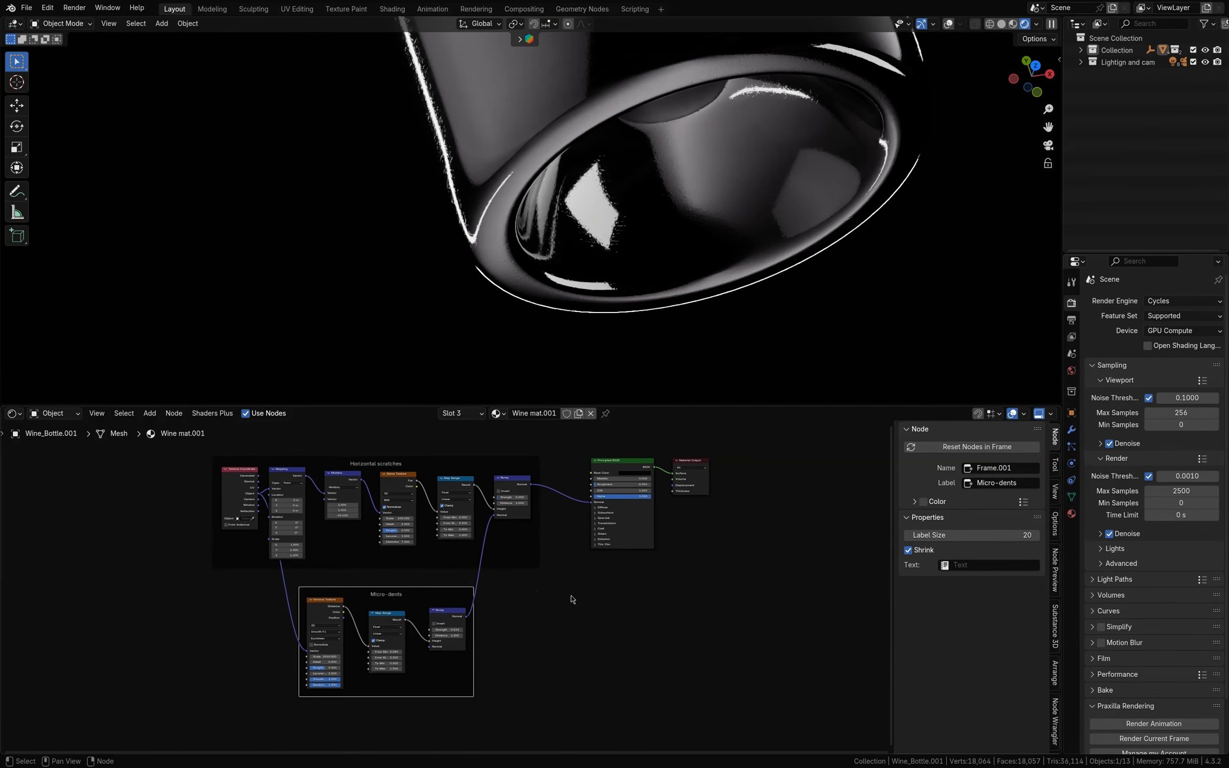
key(n)
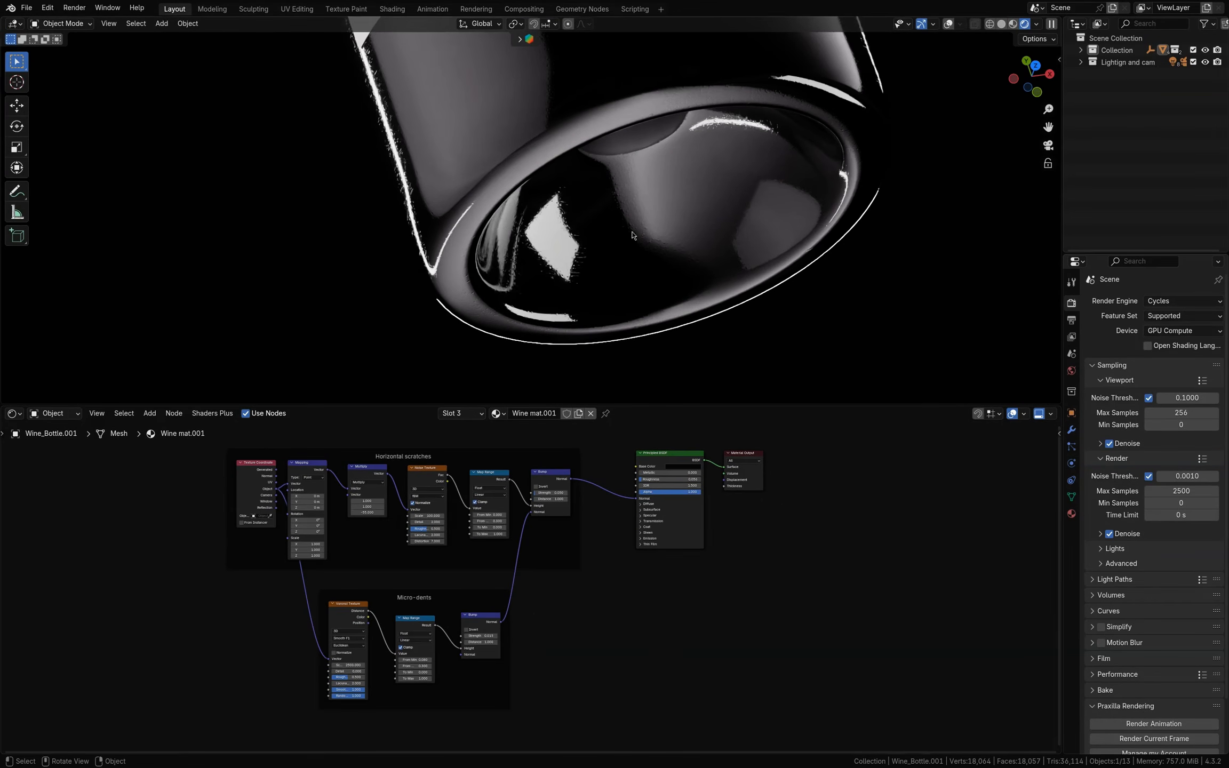
Step: Duplicate the Micro-dents Bump, detach the copy from its frame and place it below
shift+middle_drag(632, 235, 685, 363)
middle_drag(612, 662, 713, 579)
scroll(710, 589, up, 5)
scroll(733, 576, down, 1)
drag(603, 515, 603, 517)
click(604, 608)
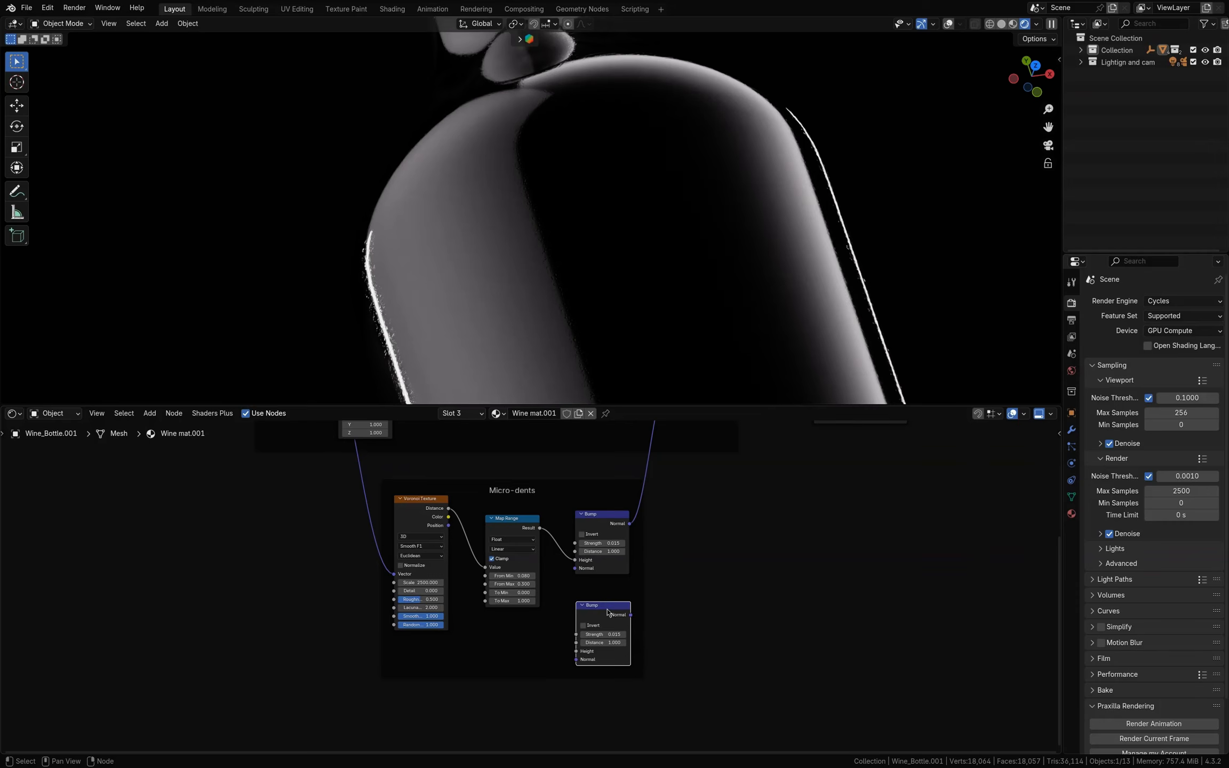
key(alt+p)
drag(608, 612, 608, 661)
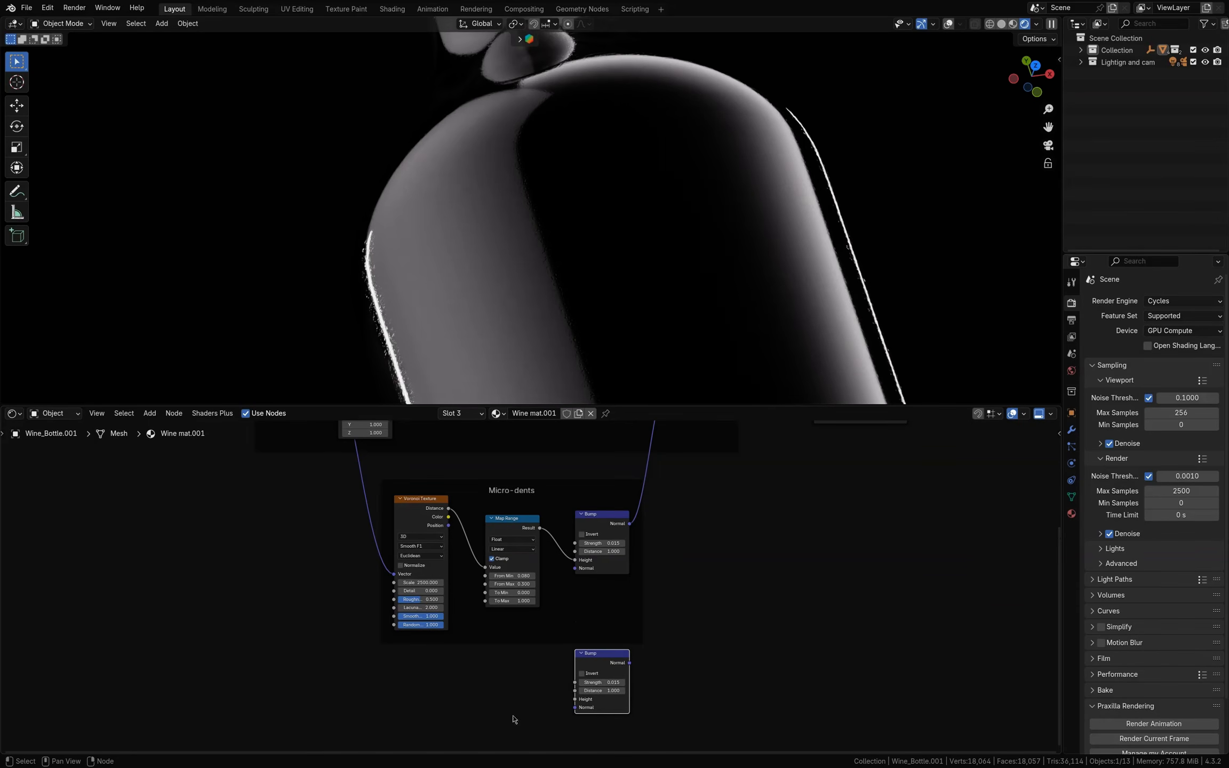
Step: Add a Noise Texture node beneath the Micro-dents frame, on the input side of the new Bump
scroll(530, 617, up, 3)
middle_drag(513, 719, 598, 731)
key(shift+a)
text(noi)
click(639, 635)
click(430, 587)
Step: Connect the Texture Coordinate's Object output to the new Noise Texture's Vector and preview the noise on the bottle
scroll(566, 637, down, 4)
scroll(598, 731, down, 2)
drag(439, 459, 493, 715)
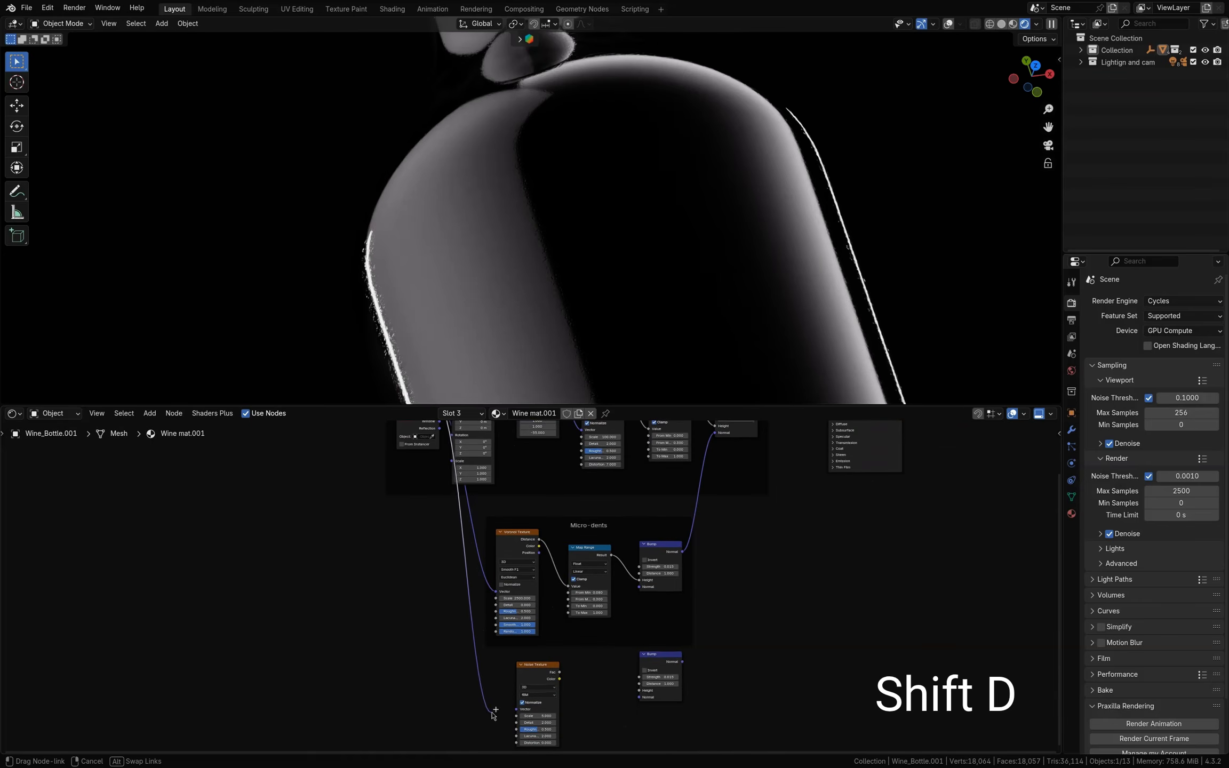
scroll(530, 598, up, 5)
middle_drag(598, 694, 562, 573)
ctrl+shift+click(520, 593)
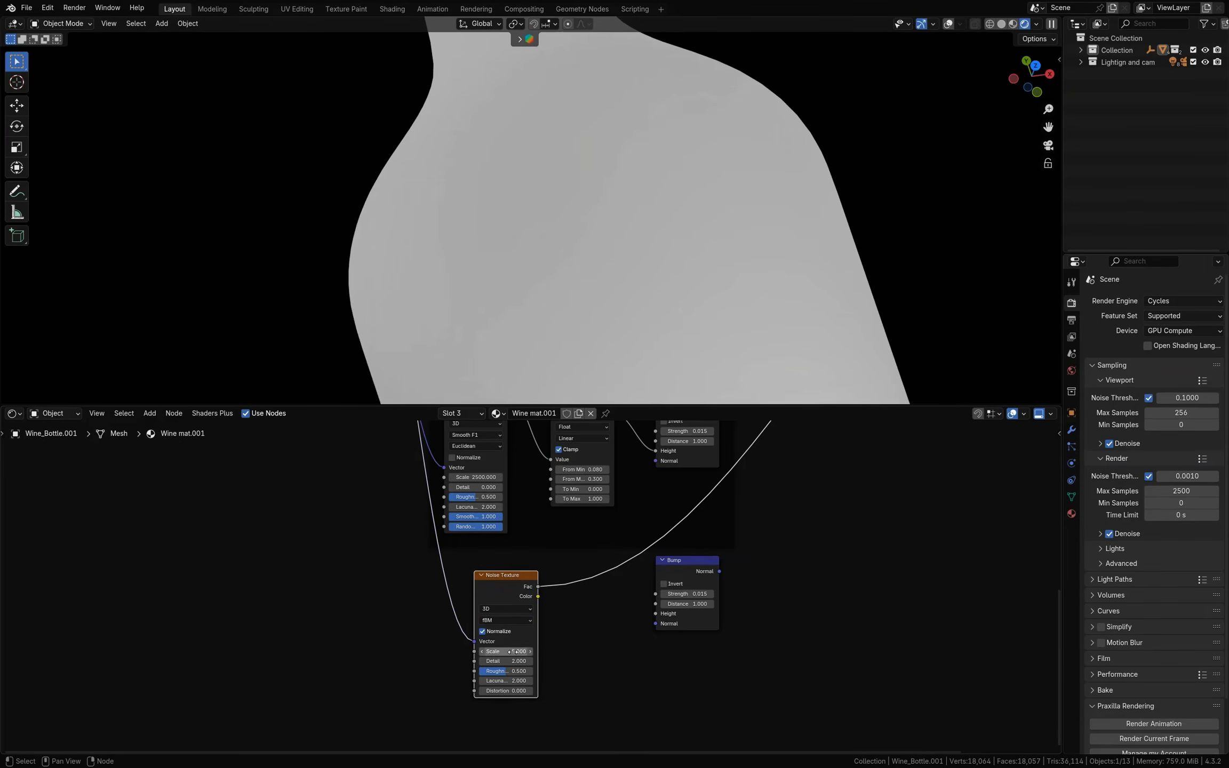
Step: Adjust the Noise Texture's Scale, connect its Fac output to the new Bump's Height and preview that Bump
drag(506, 651, 520, 651)
middle_drag(514, 618, 506, 619)
drag(638, 615, 647, 614)
ctrl+shift+click(683, 576)
scroll(717, 577, down, 4)
middle_drag(716, 577, 602, 625)
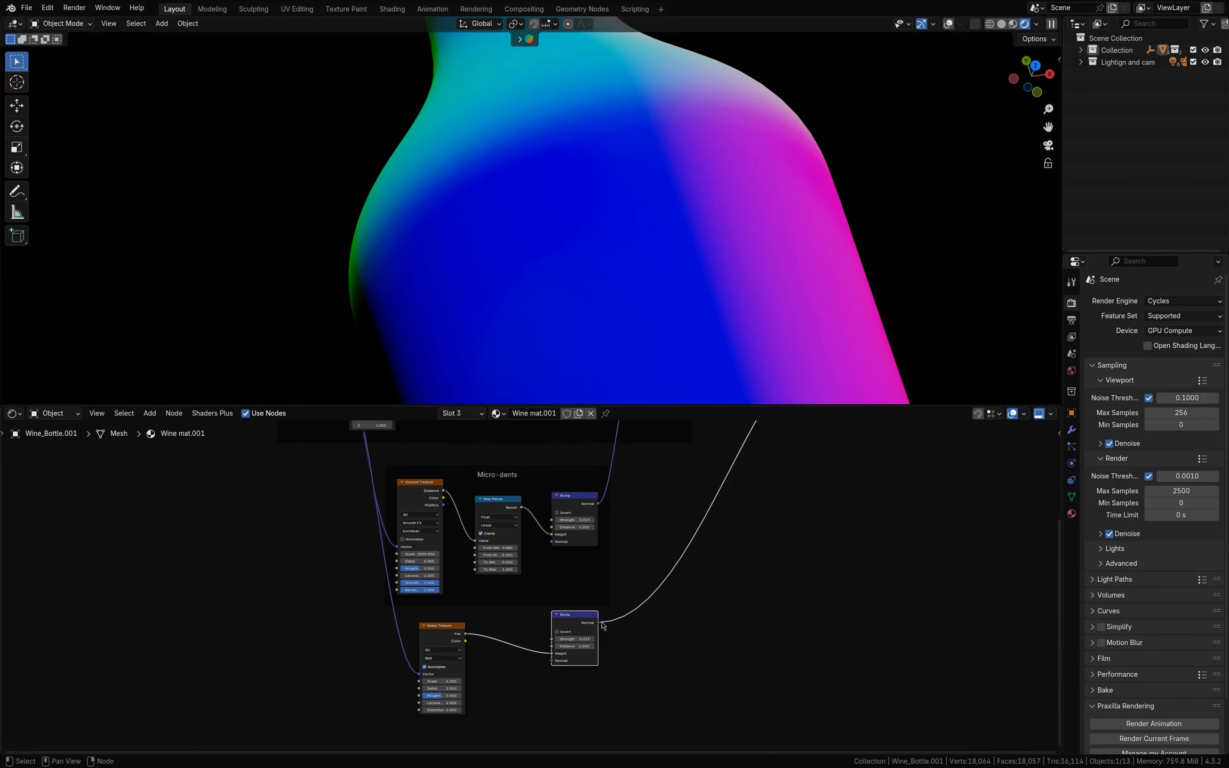
Step: Chain the noise Bump's Normal into the Micro-dents Bump, restore the Principled BSDF output and move the noise Bump closer to its texture
middle_drag(556, 551, 467, 725)
ctrl+shift+click(692, 490)
middle_drag(628, 670, 623, 513)
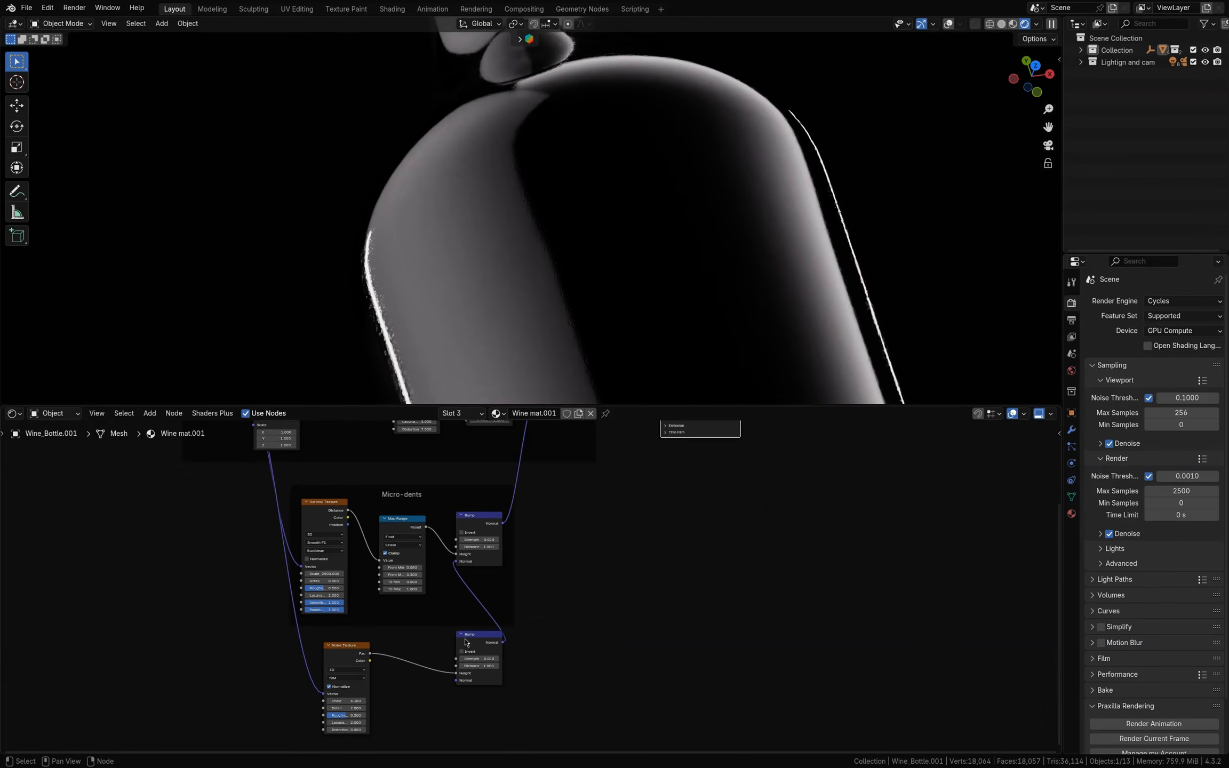
drag(469, 643, 426, 662)
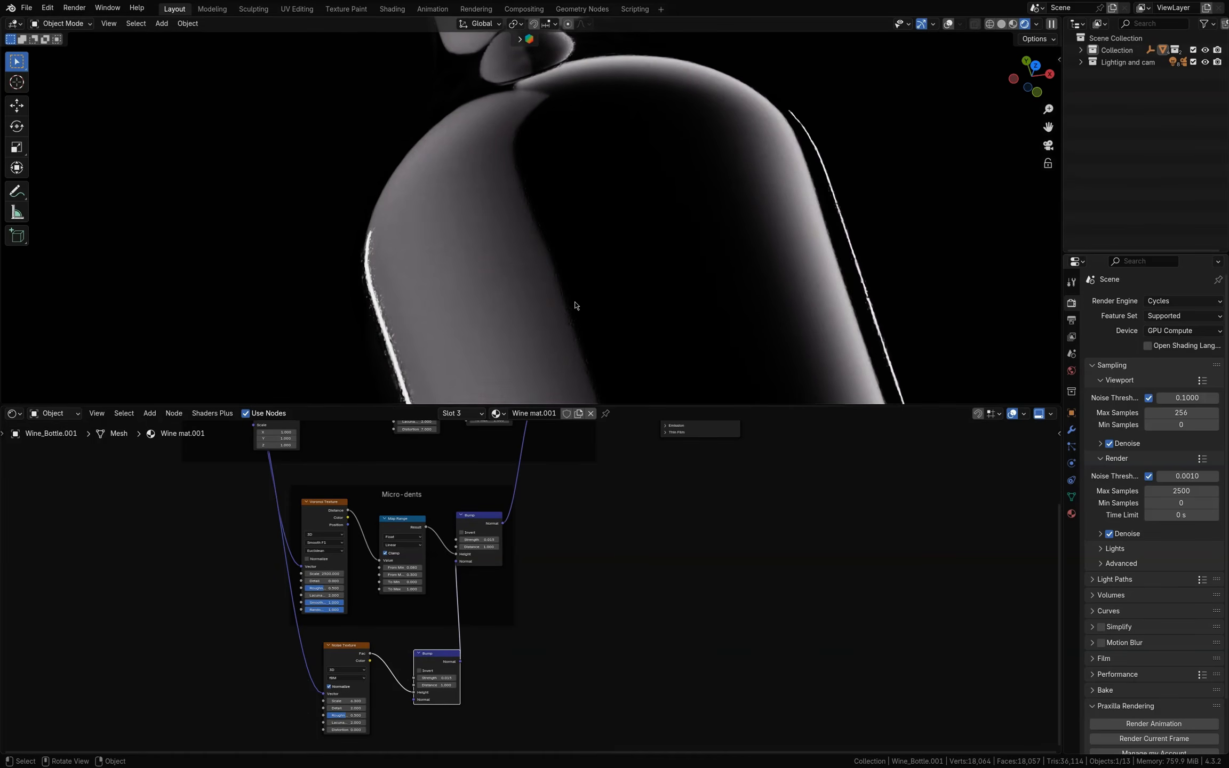
Step: Mute and unmute the noise Bump to compare its effect on the bottle's reflections from shoulder to base
scroll(573, 308, up, 2)
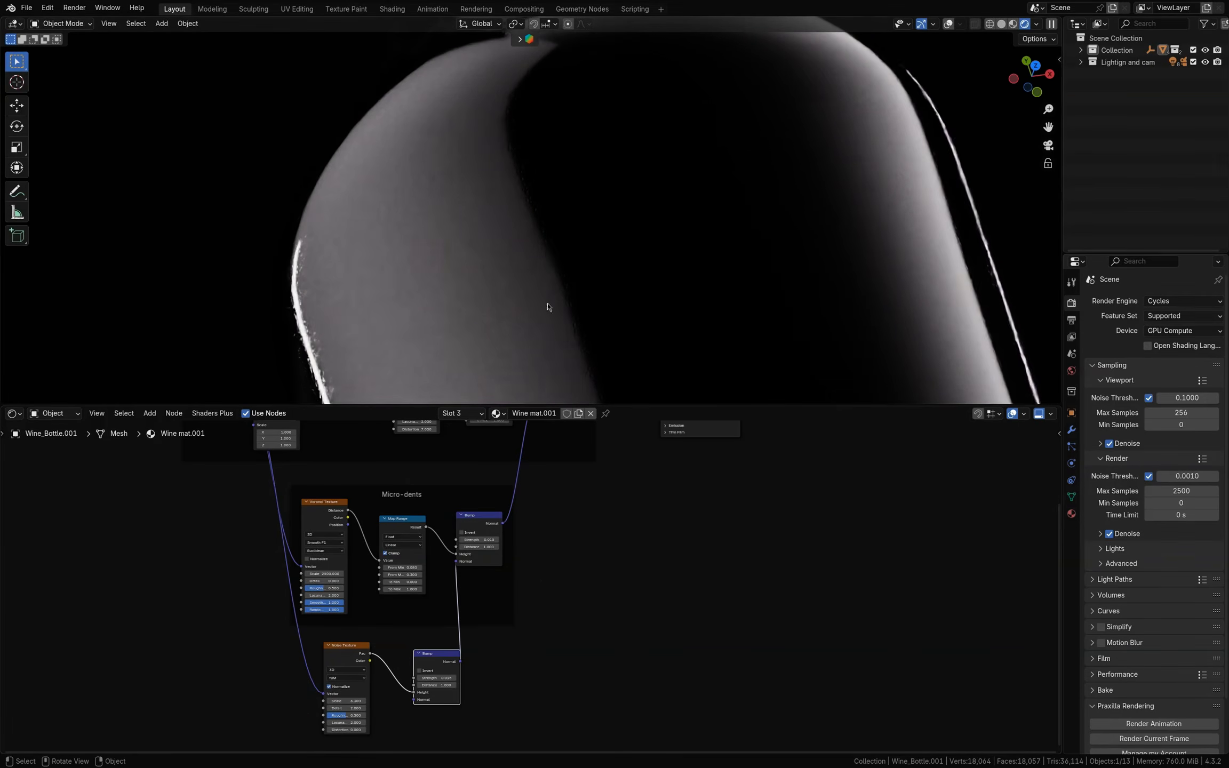
scroll(576, 257, down, 4)
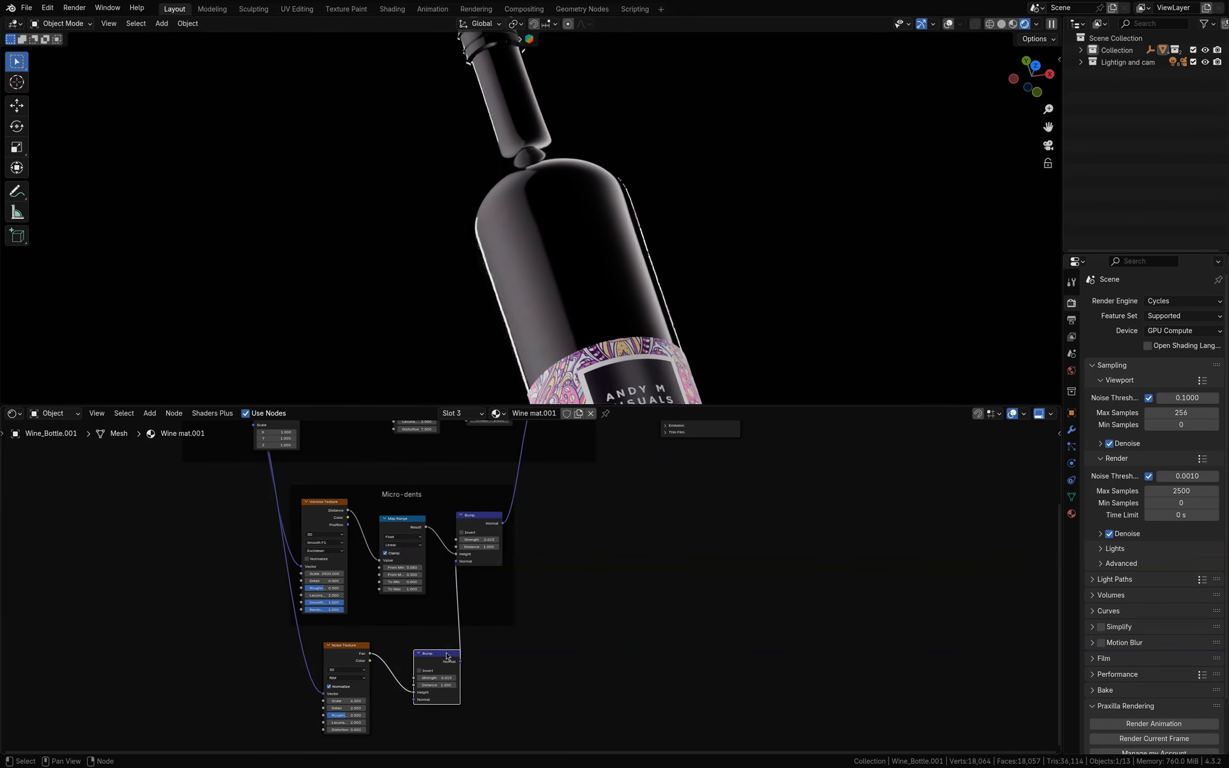
scroll(624, 265, down, 2)
shift+middle_drag(624, 265, 613, 54)
scroll(614, 53, up, 5)
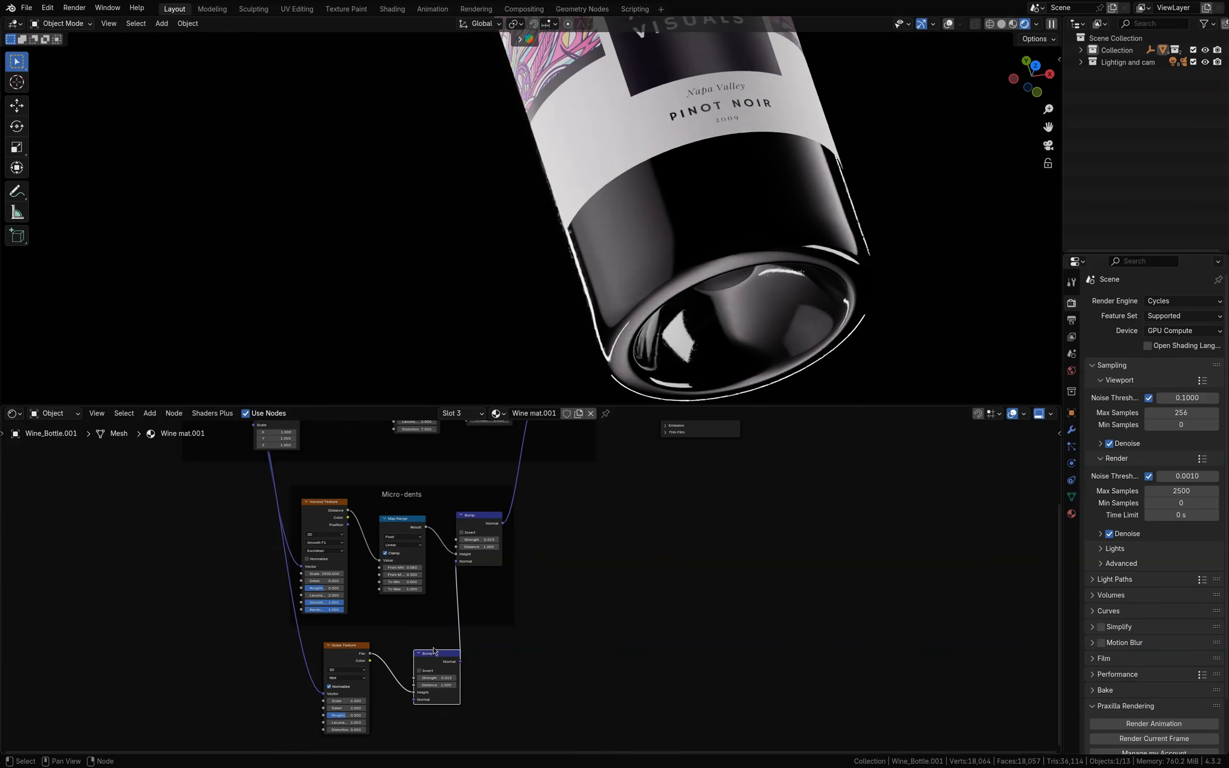
key(m)
key(m)
Step: Paste the bottom-bump map1.png image texture node and place it below the existing node groups
shift+middle_drag(560, 170, 570, 261)
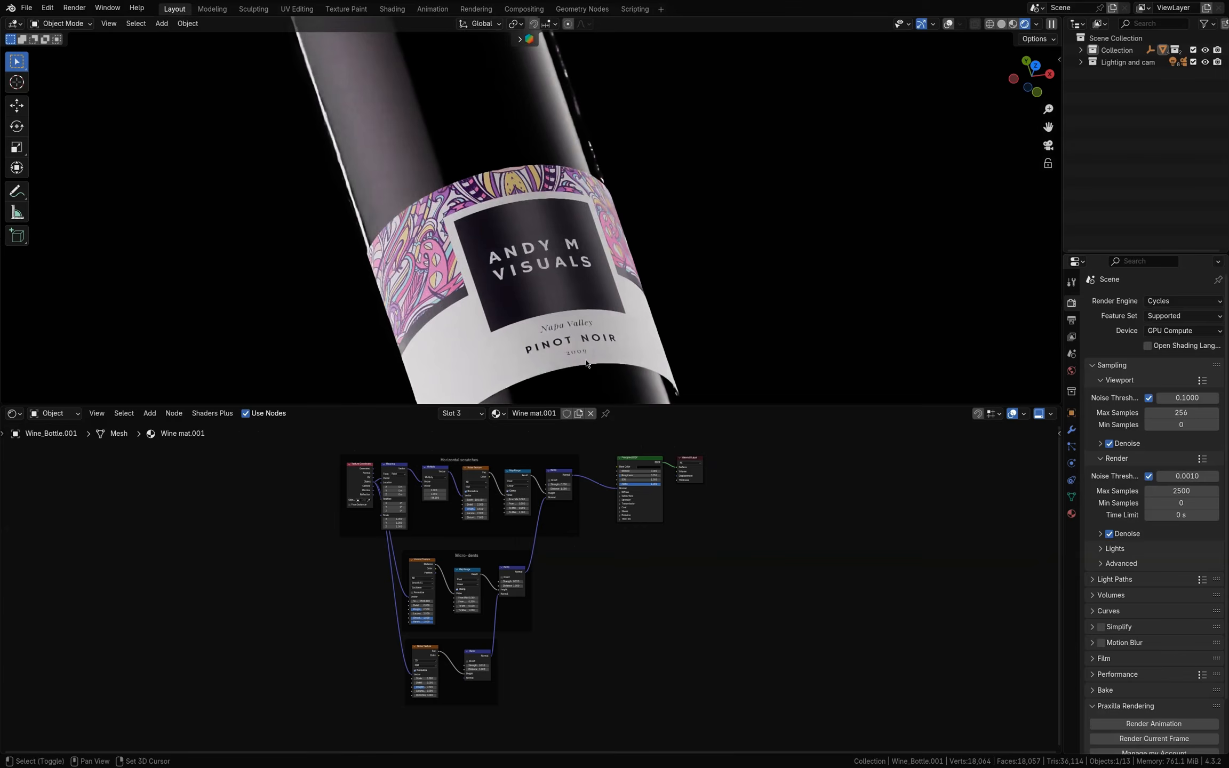
scroll(545, 160, up, 3)
middle_drag(595, 659, 670, 498)
scroll(586, 555, up, 5)
key(ctrl+v)
drag(448, 630, 463, 549)
scroll(500, 554, up, 3)
scroll(501, 557, up, 2)
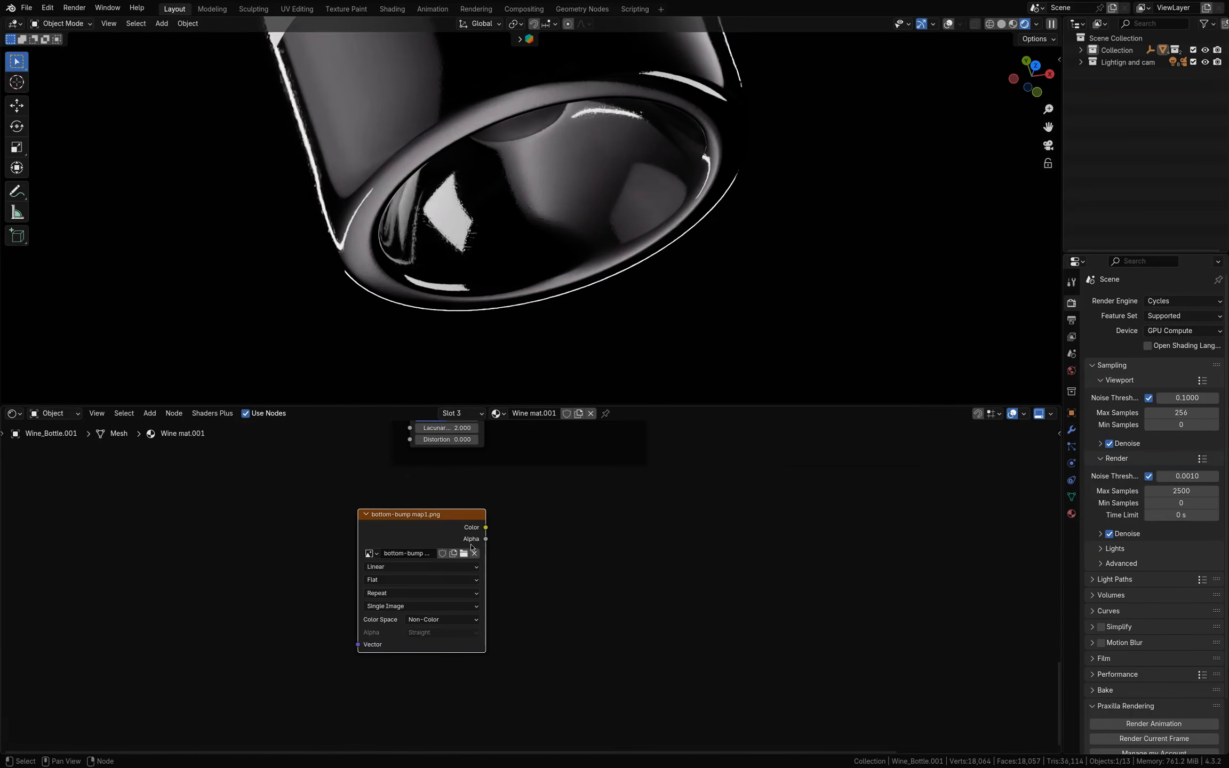
Step: Preview the bottom-bump map1.png texture and drive its Vector input with a new UV Map node using the Bottom map
ctrl+shift+click(451, 533)
scroll(452, 526, down, 1)
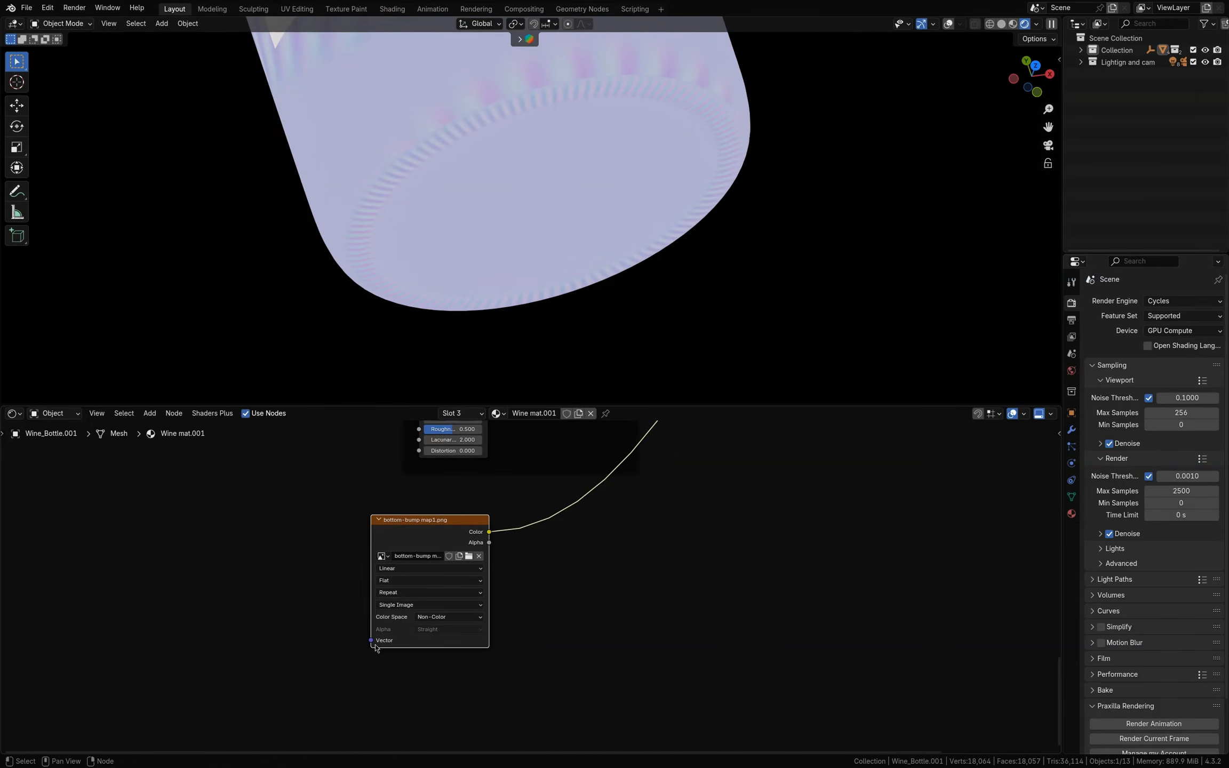
drag(370, 640, 335, 641)
text(uv)
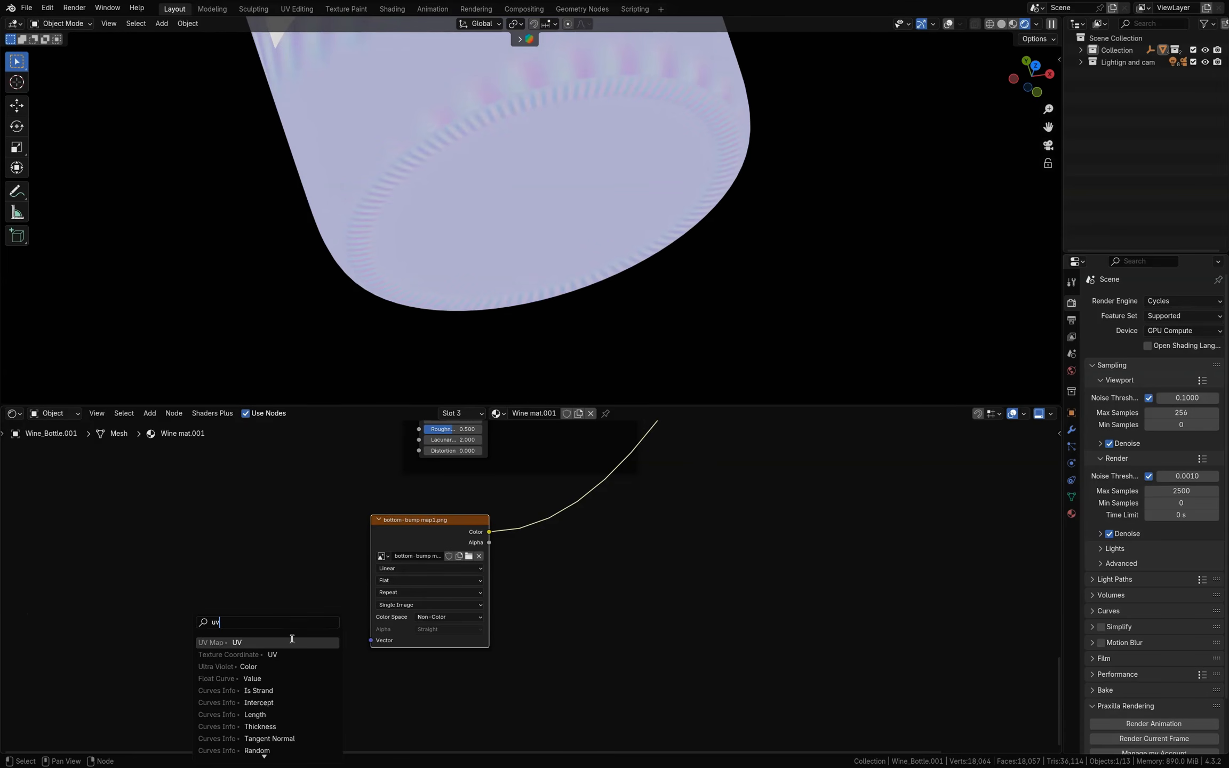
click(292, 640)
click(269, 650)
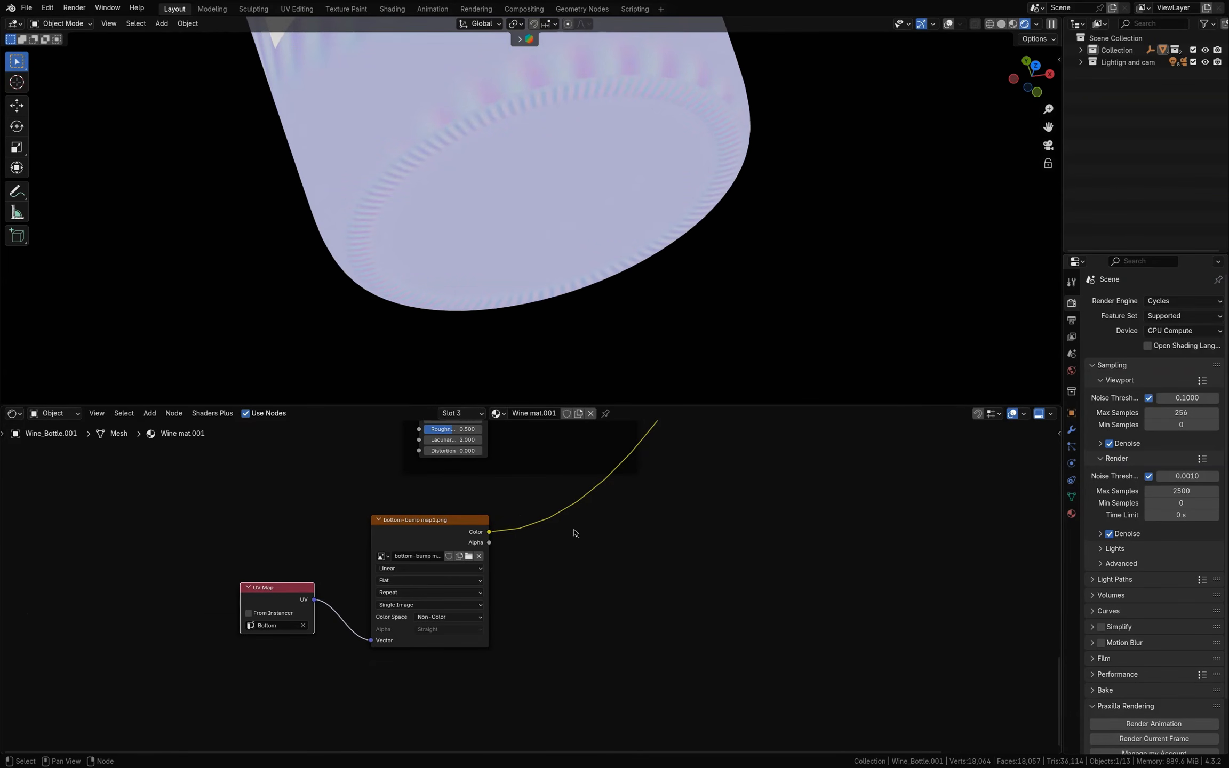
Step: Set the bottom-bump map1.png texture's extension mode to Extend
mouse_move(597, 567)
middle_down()
mouse_move(613, 574)
mouse_move(583, 579)
middle_up()
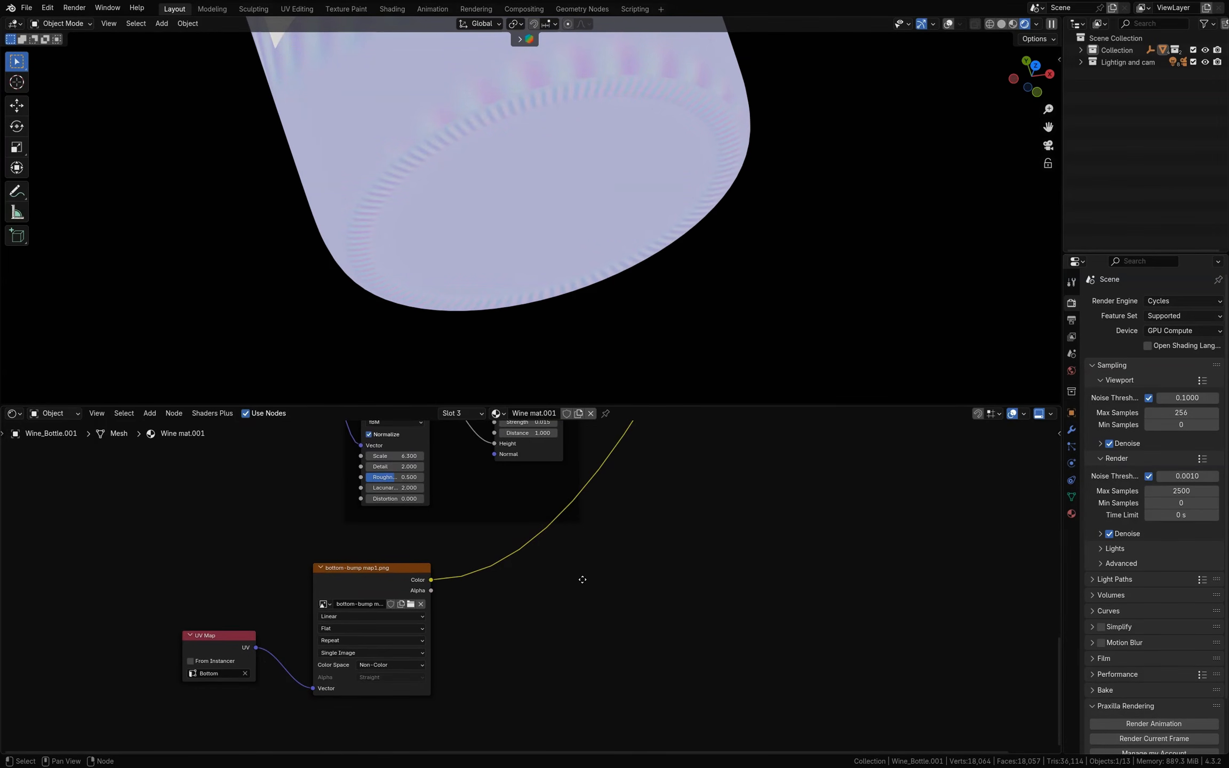
click(347, 630)
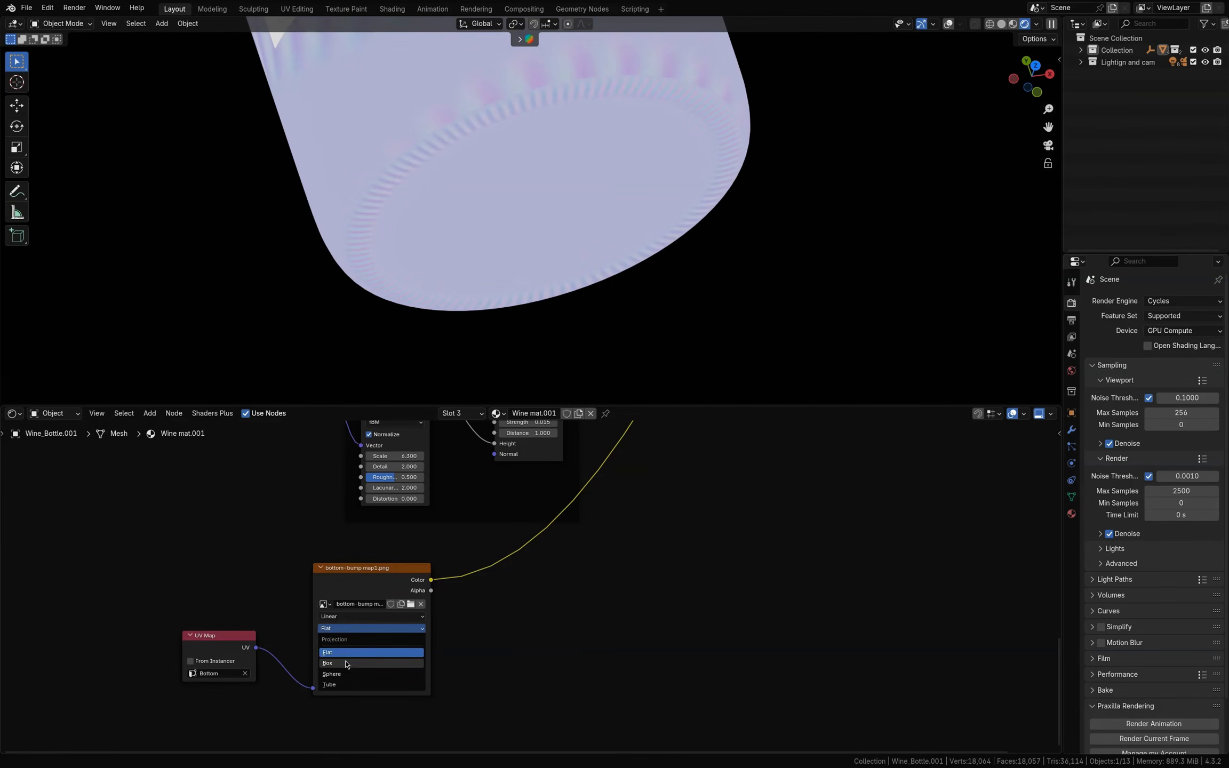
click(360, 642)
click(354, 673)
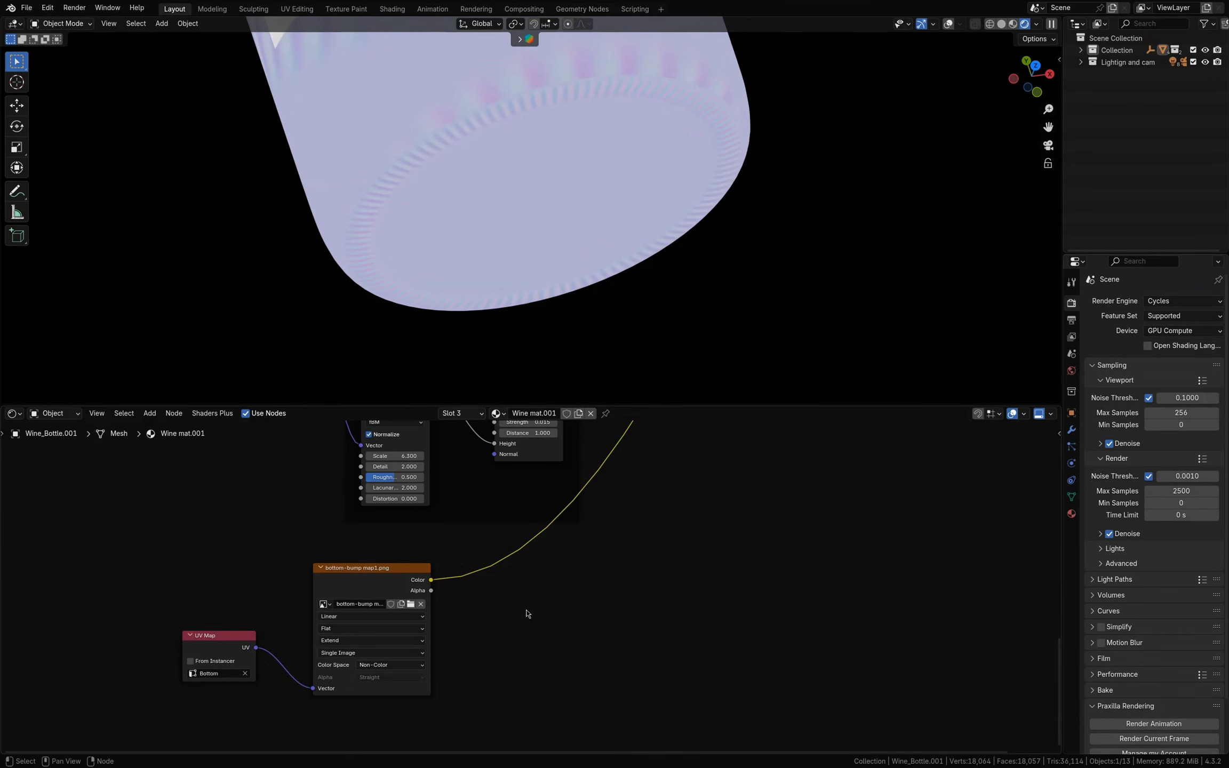
Step: Add a Normal Map node, connect the bottom-bump texture's Color output to its Color input and preview the result
key(shift+a)
text(nor)
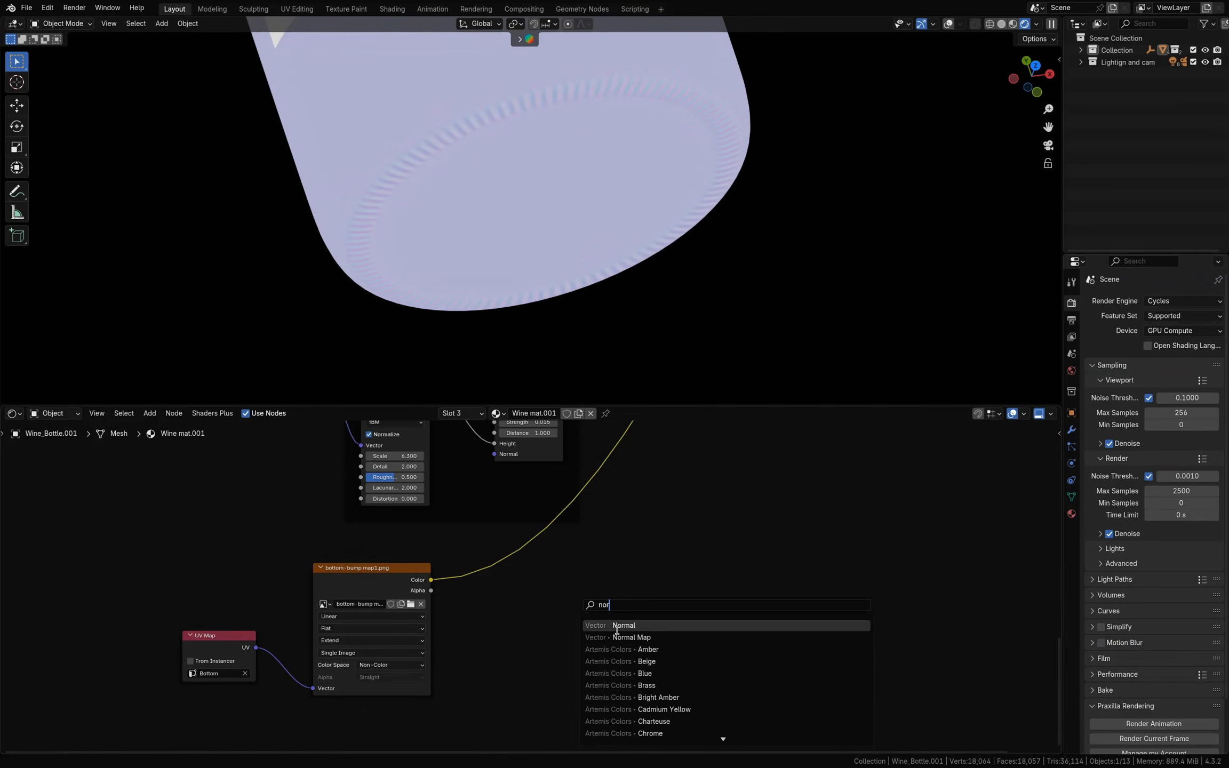
click(615, 638)
click(475, 609)
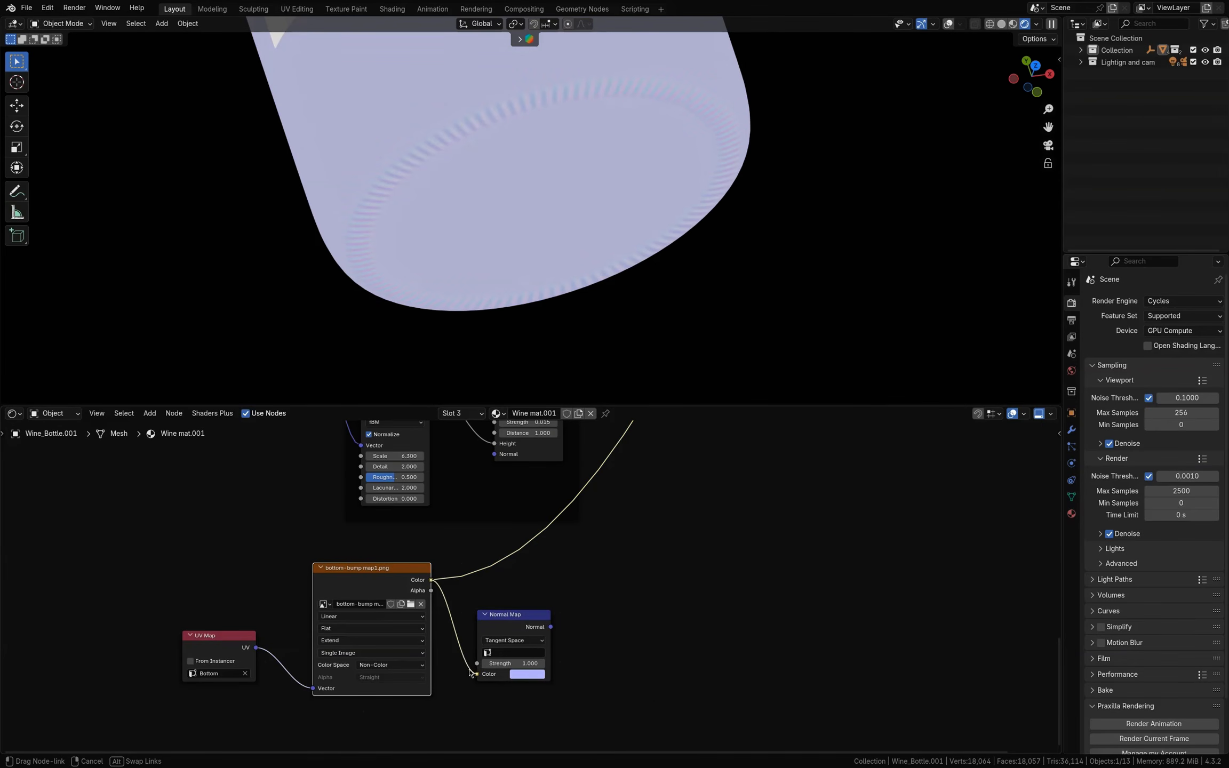
drag(471, 674, 476, 674)
scroll(543, 567, down, 2)
Step: Chain the Normal Map's Normal output into the noise Bump's Normal input and restore the Principled BSDF output
drag(549, 613, 505, 507)
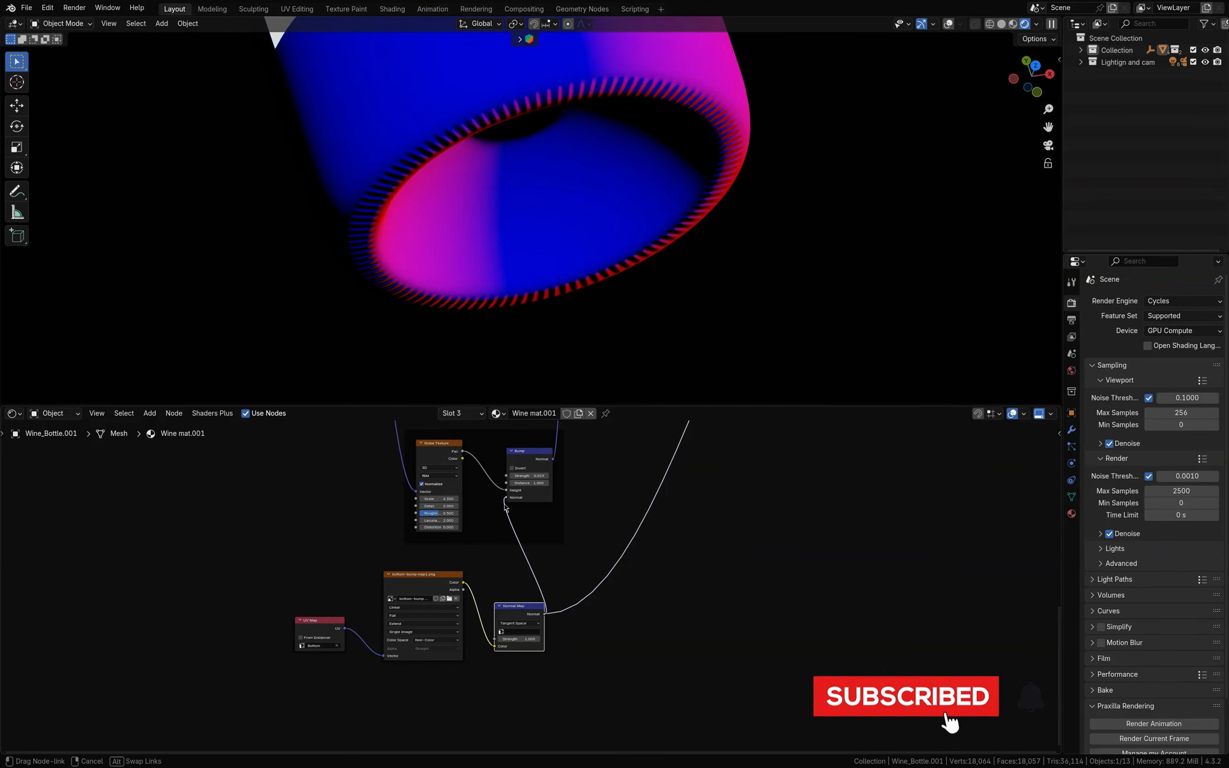
scroll(674, 515, down, 4)
middle_drag(716, 488, 707, 576)
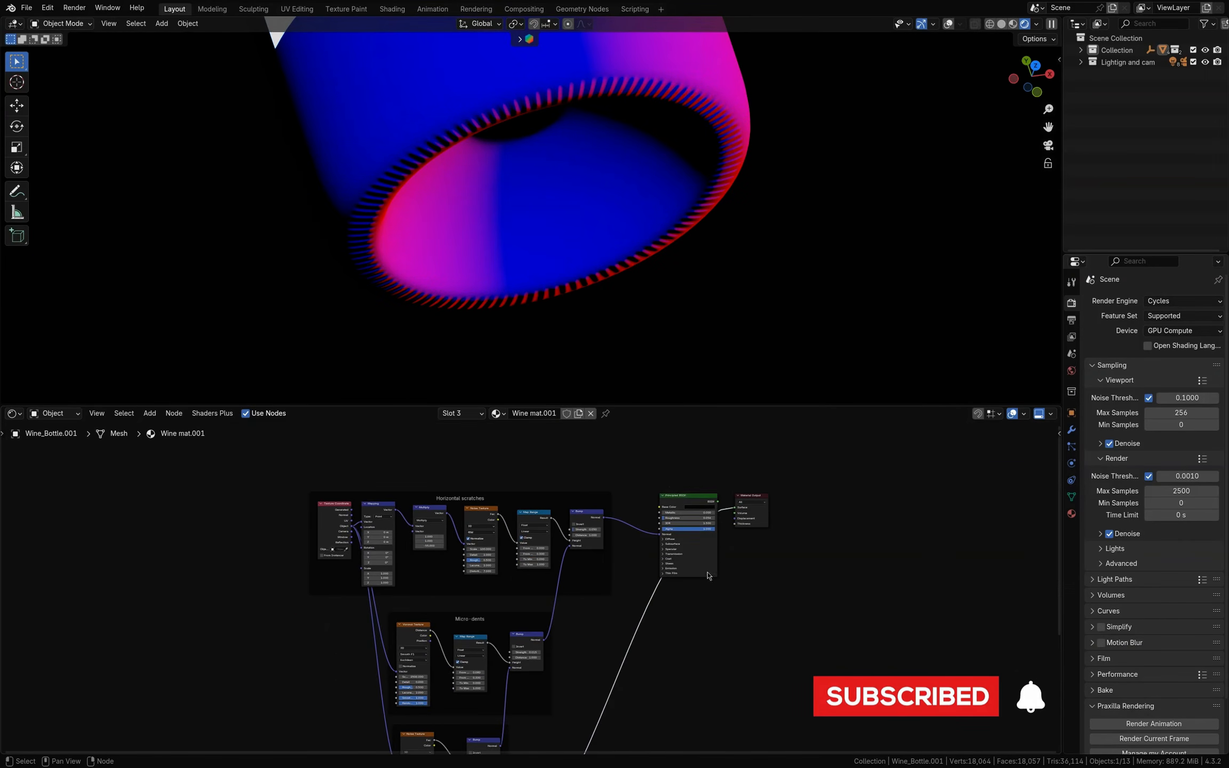
ctrl+shift+click(688, 505)
scroll(556, 602, down, 2)
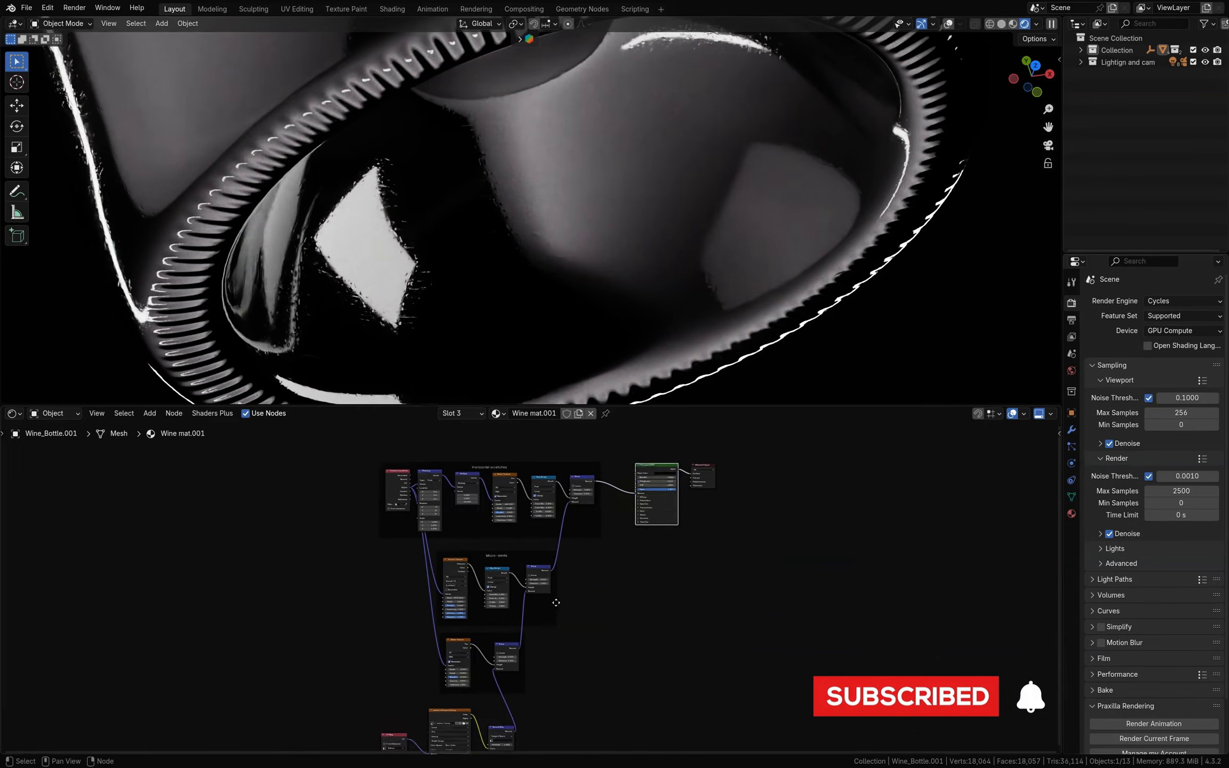
Step: Mute and unmute the Normal Map node to compare its effect on the bottle's base, and check its Strength value
middle_drag(556, 603, 580, 452)
scroll(540, 591, up, 4)
key(m)
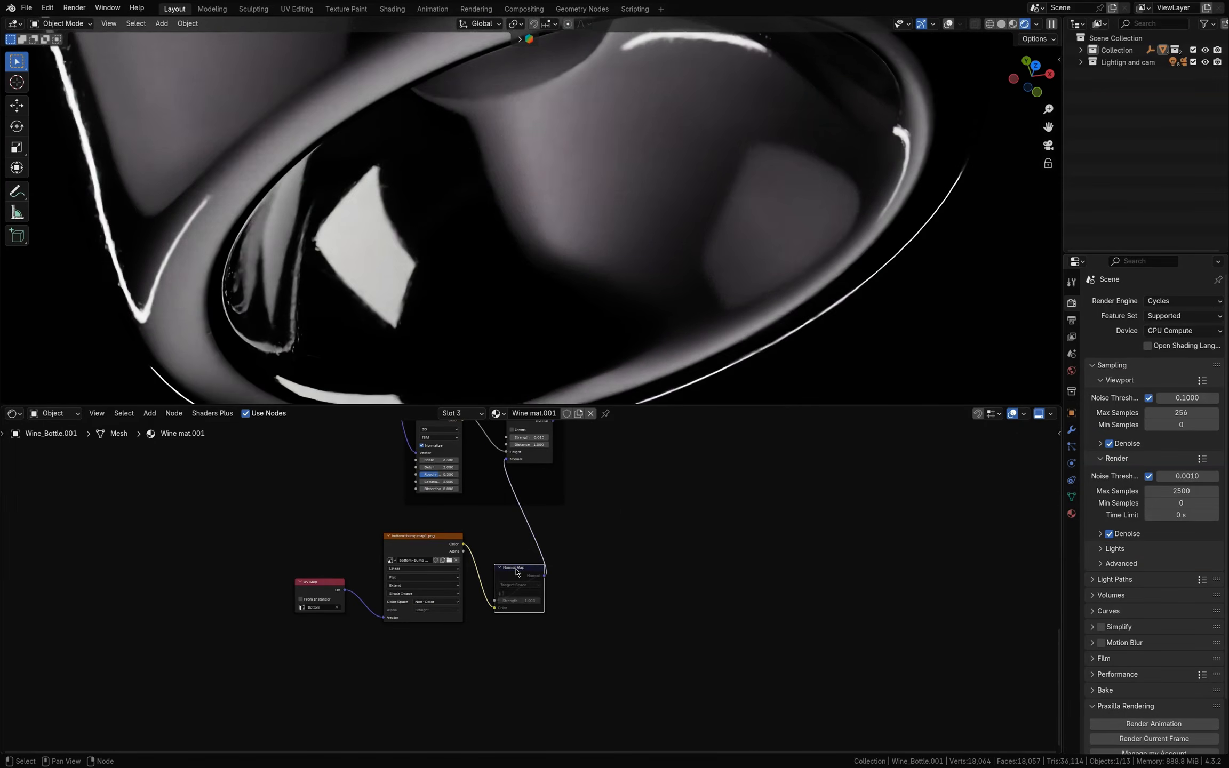
key(m)
scroll(530, 589, up, 5)
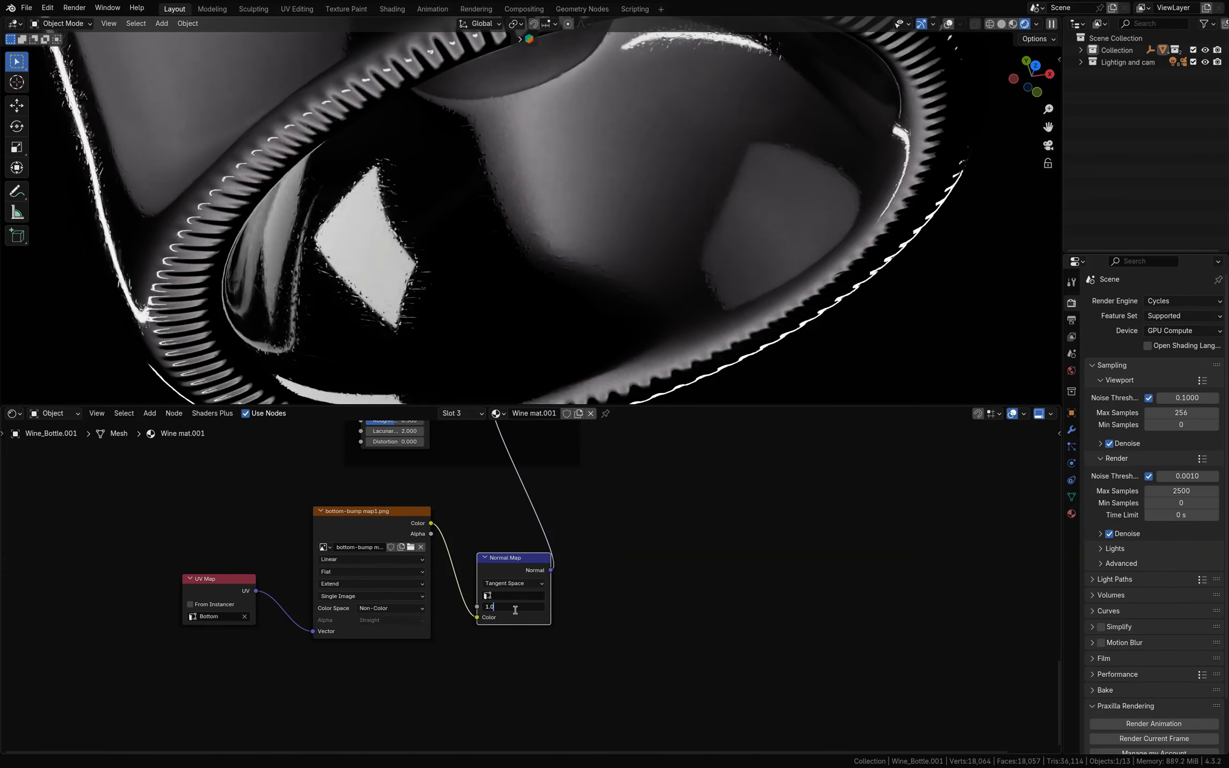
key(Return)
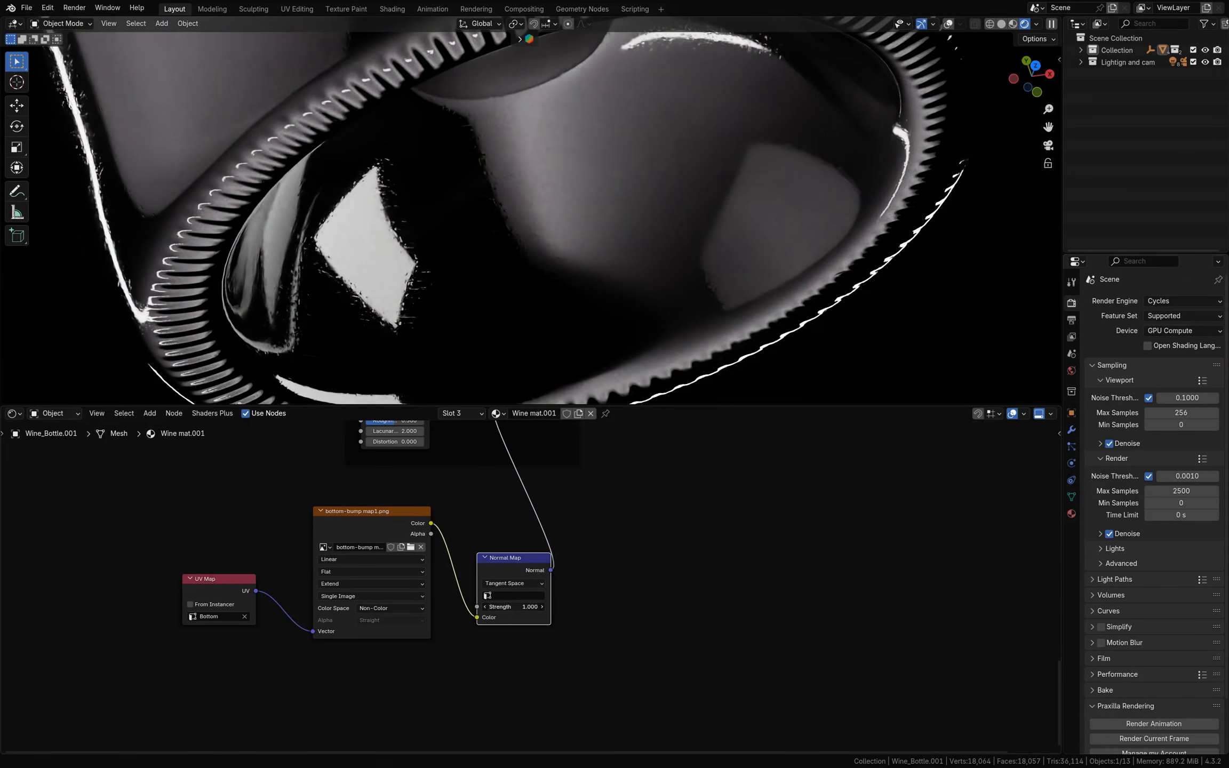